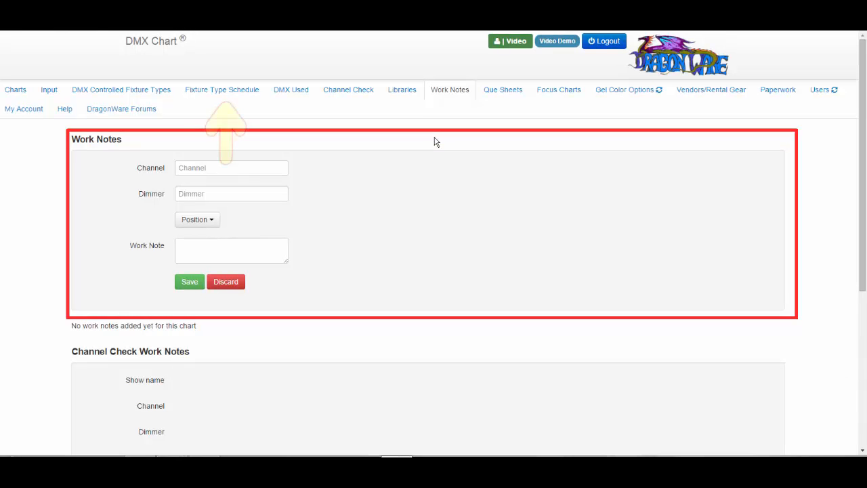
Open the Fixture Type Schedule and look up the fixture data for the Apron SL position.
left_click(233, 98)
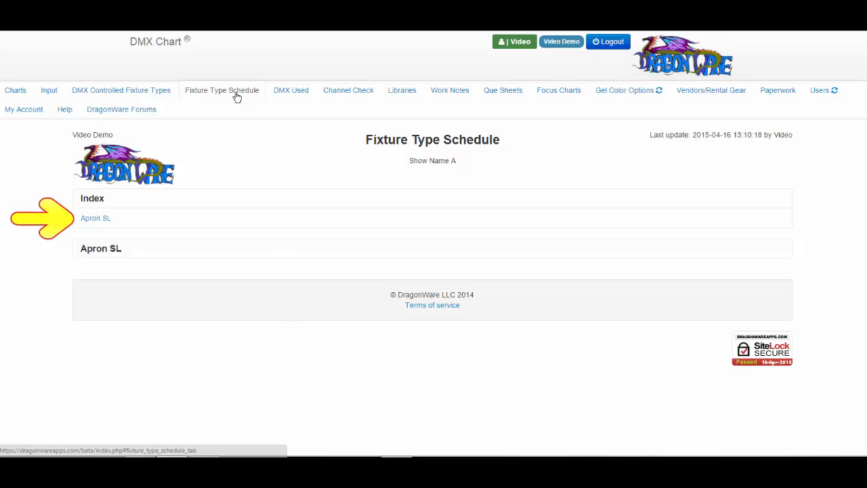
left_click(86, 219)
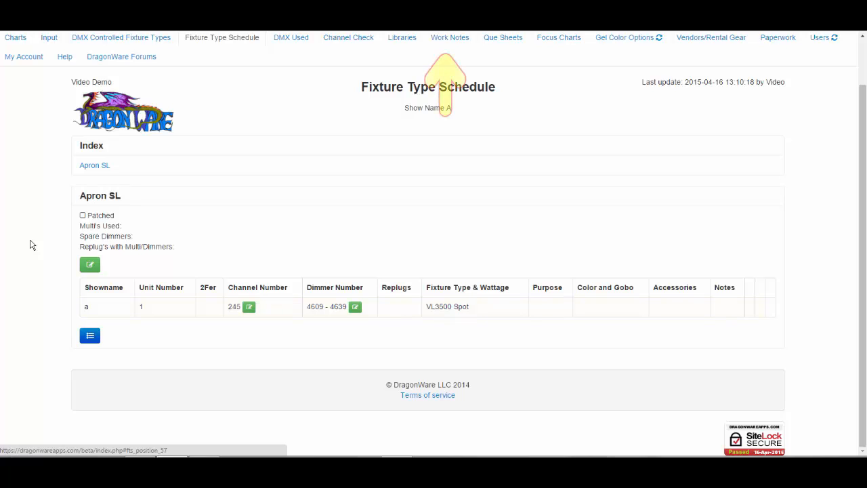
Begin a new entry in Work Notes with channel 245 and dimmer 4609-4639.
left_click(470, 39)
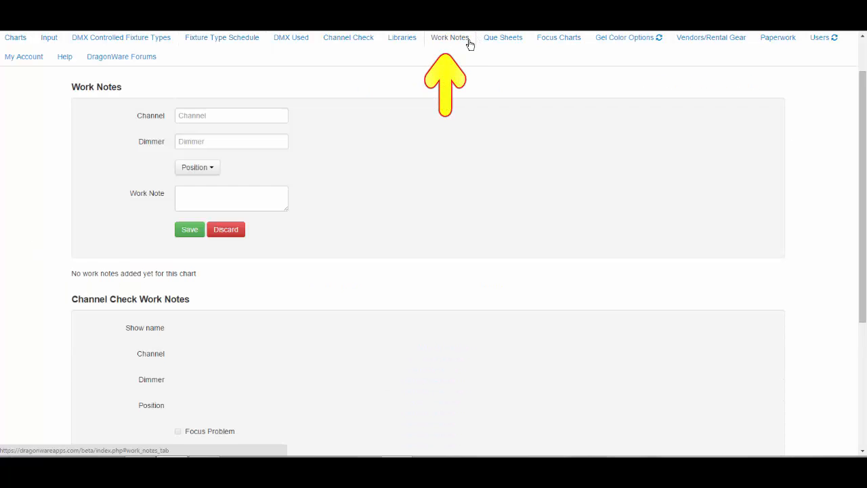
left_click(252, 115)
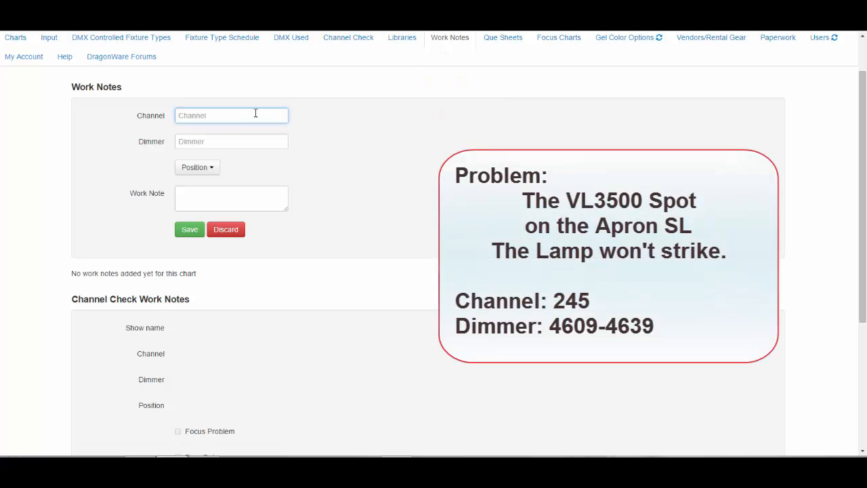
type("245")
key("Tab")
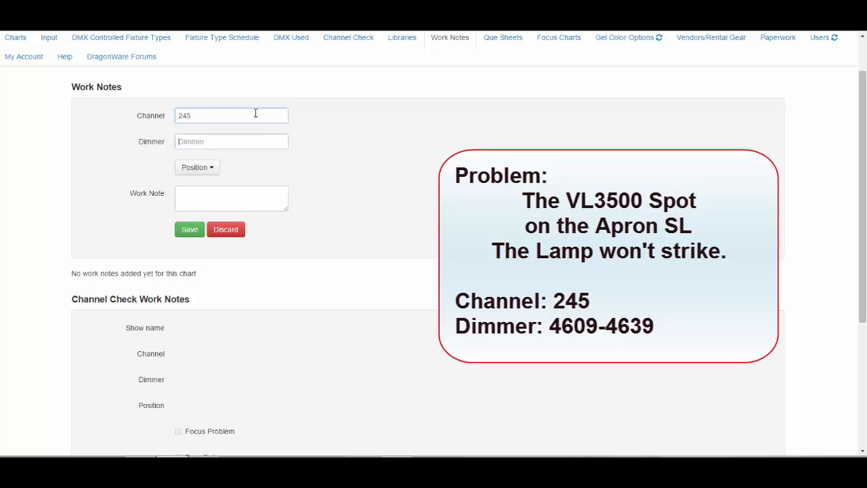
type("4609")
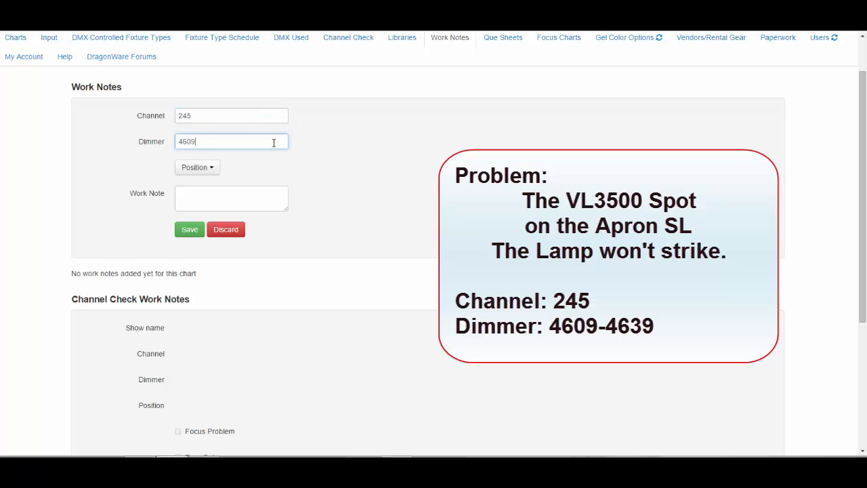
type("-4639")
Set the work note's position to Apron SL, enter the note "VL3500 spot lamp won't strike" and save it.
left_click(210, 174)
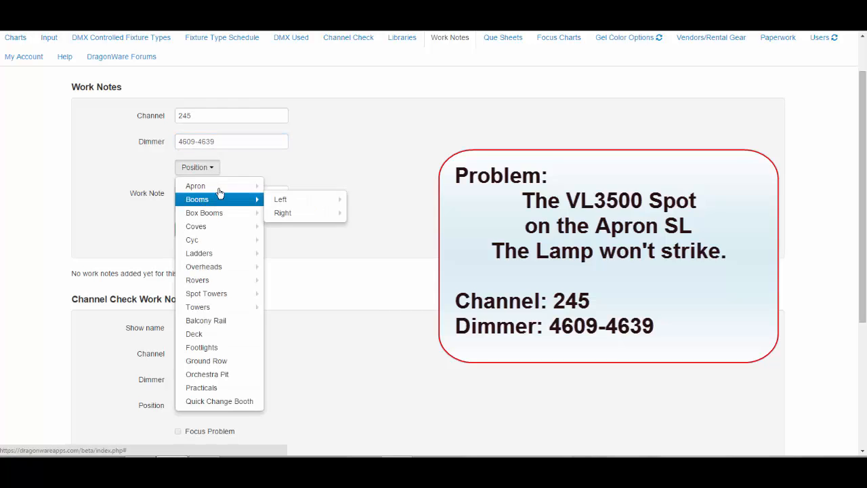
mouse_move(215, 187)
left_click(278, 187)
left_click(259, 202)
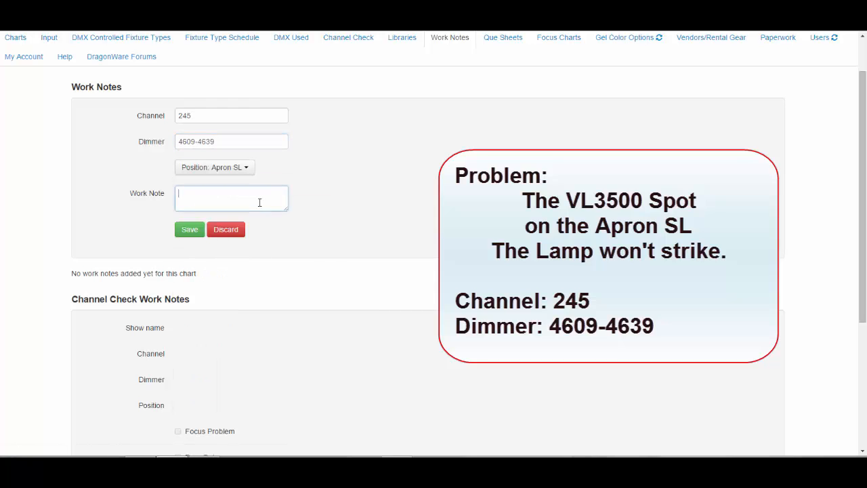
type("VL3500 spot ")
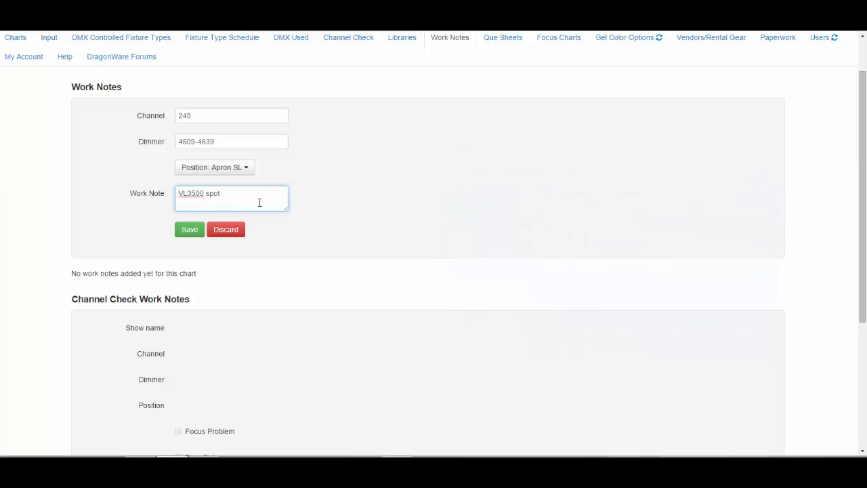
type("lamp won't strike")
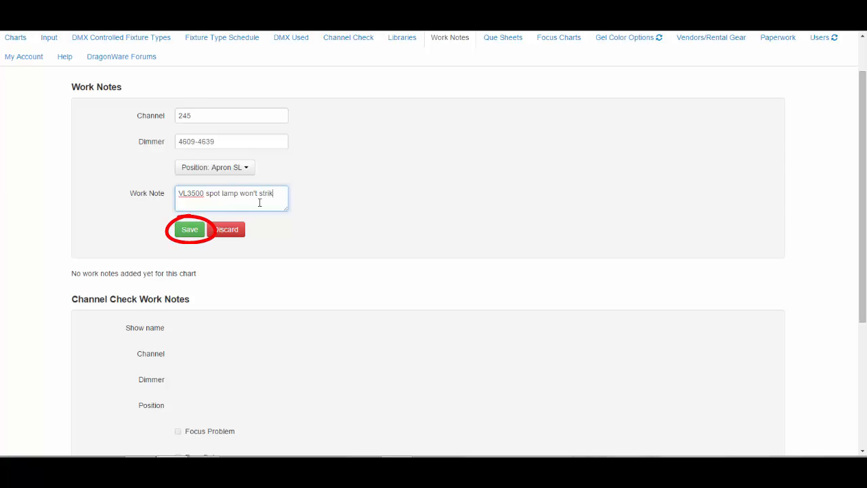
left_click(192, 229)
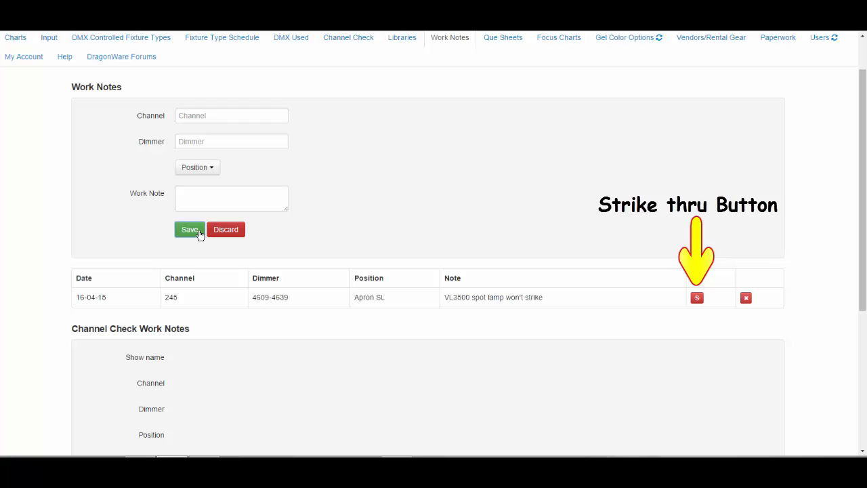
Switch the strikethrough on the channel 245 work note on and off, and start deleting the note but cancel.
left_click(698, 300)
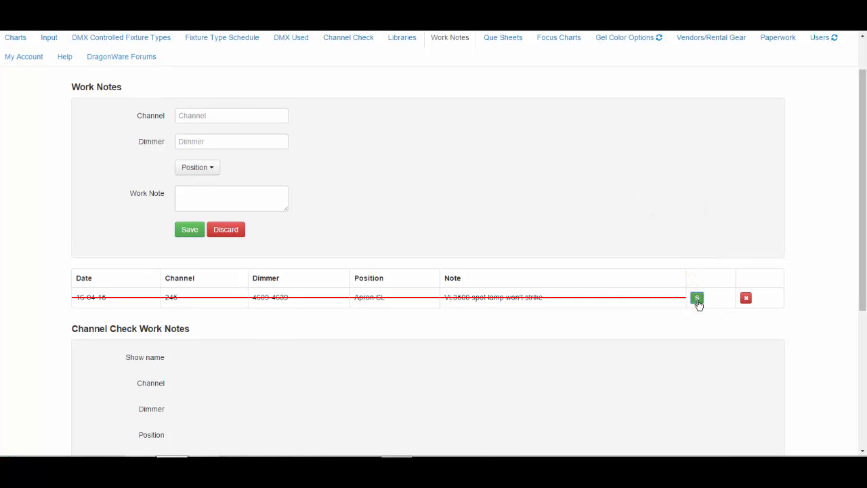
left_click(698, 300)
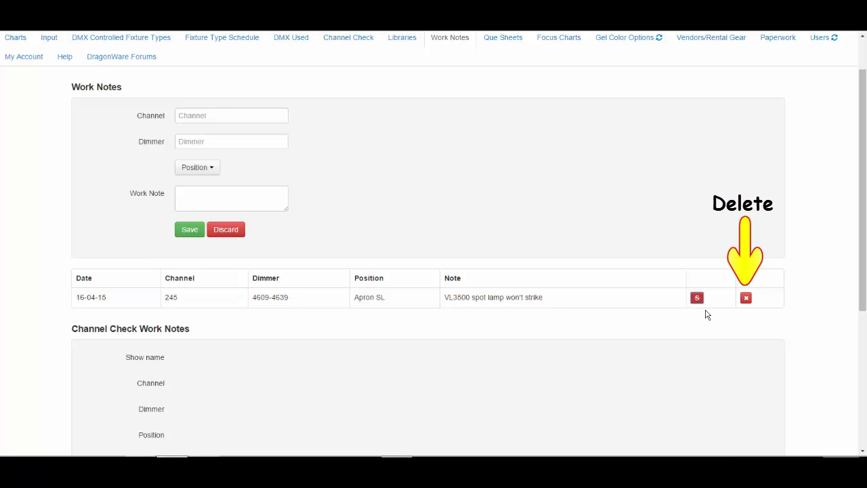
left_click(747, 299)
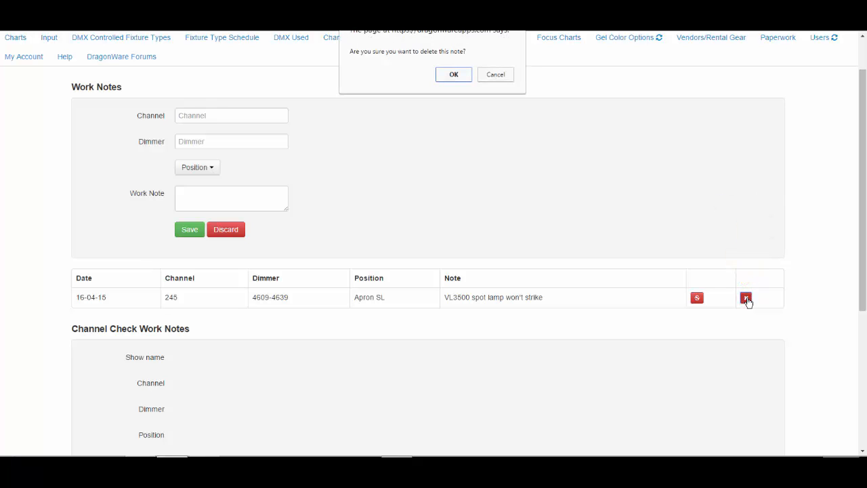
left_click(505, 74)
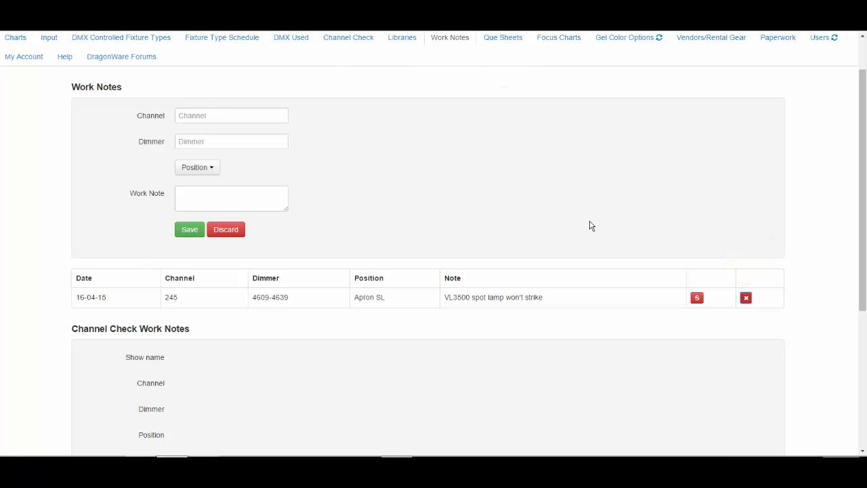
Switch the strikethrough on the channel 32 channel check note on and off, and start deleting that note but cancel.
left_click_drag(862, 279, 824, 427)
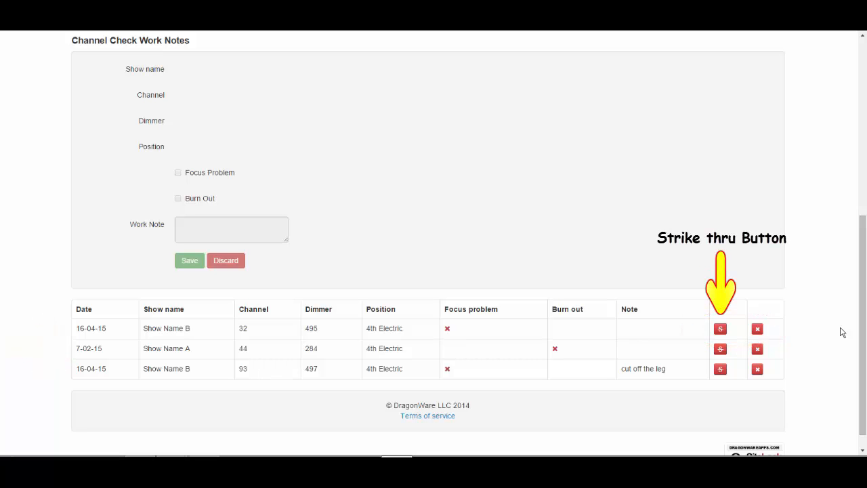
left_click(721, 330)
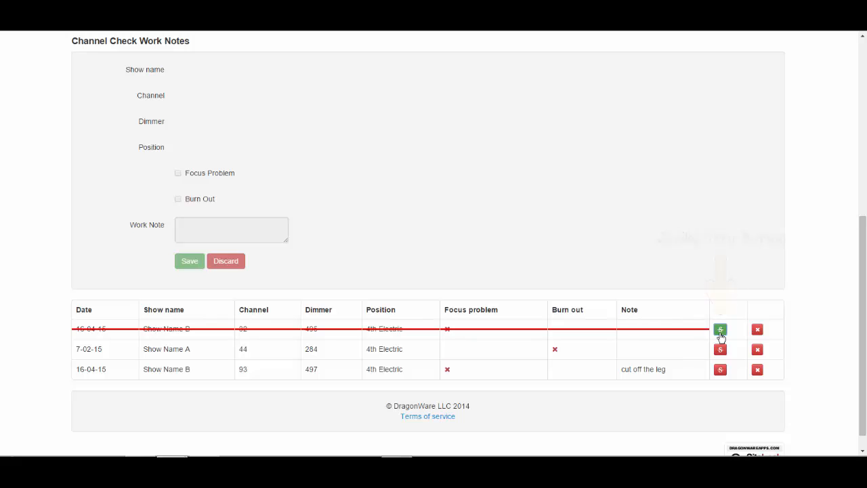
left_click(721, 333)
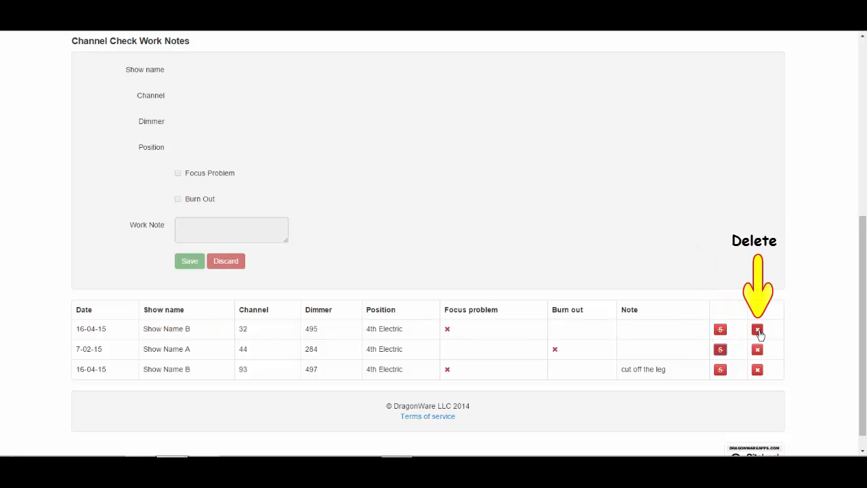
left_click(757, 330)
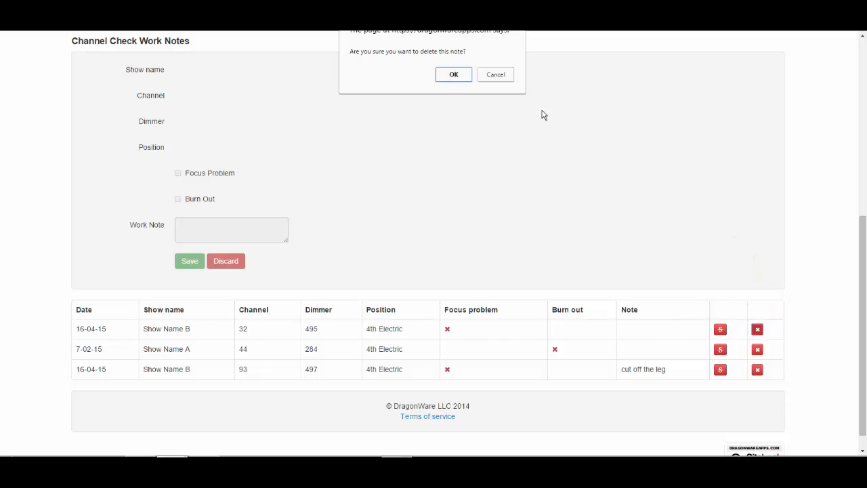
left_click(507, 76)
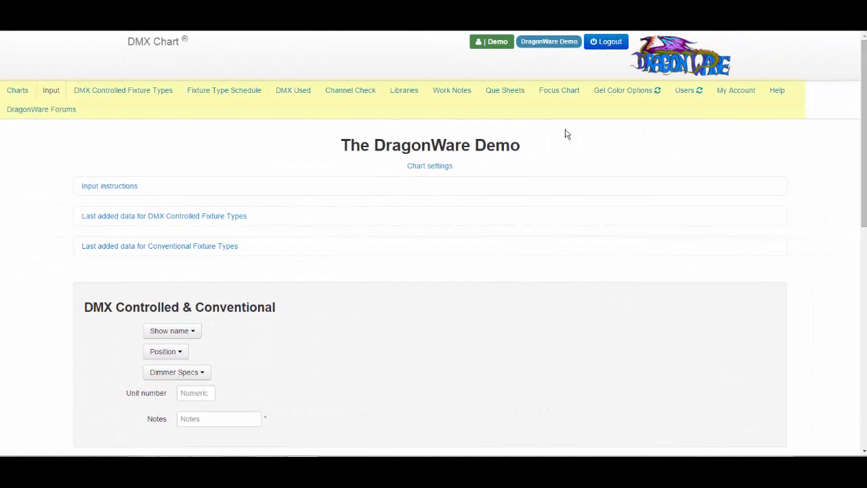
Open the Lighting Que Sheet for Show Name B in the Que Sheets.
left_click(514, 97)
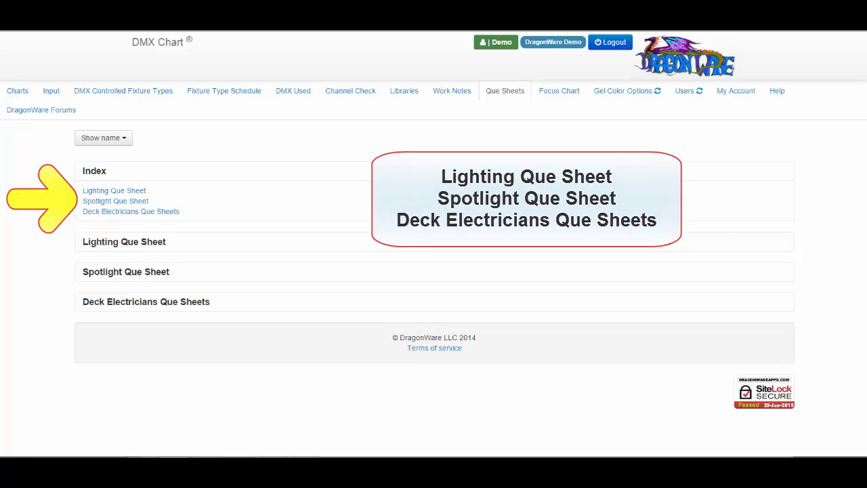
left_click(125, 140)
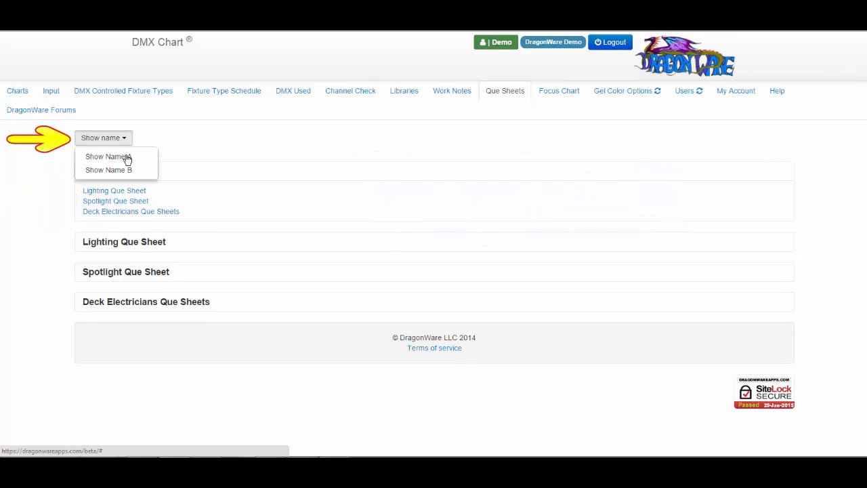
left_click(109, 170)
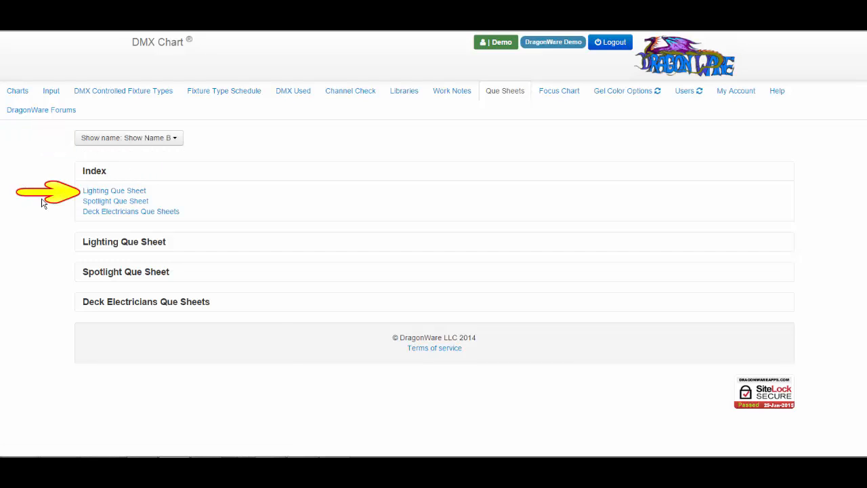
left_click(105, 192)
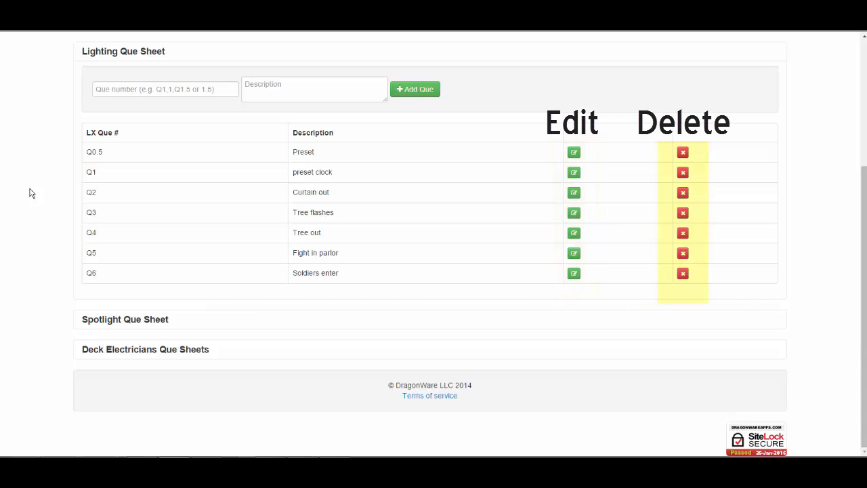
Add que 7 with the description "Blackout" to the Lighting Que Sheet.
left_click(149, 89)
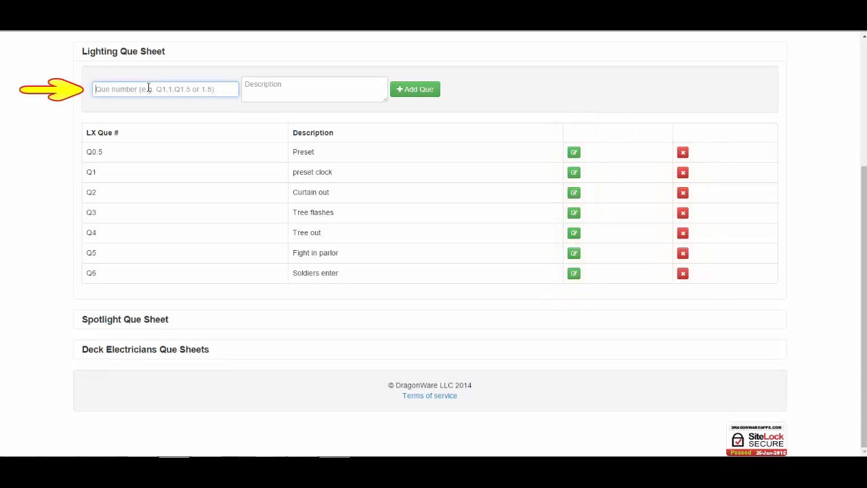
type("7")
key("Tab")
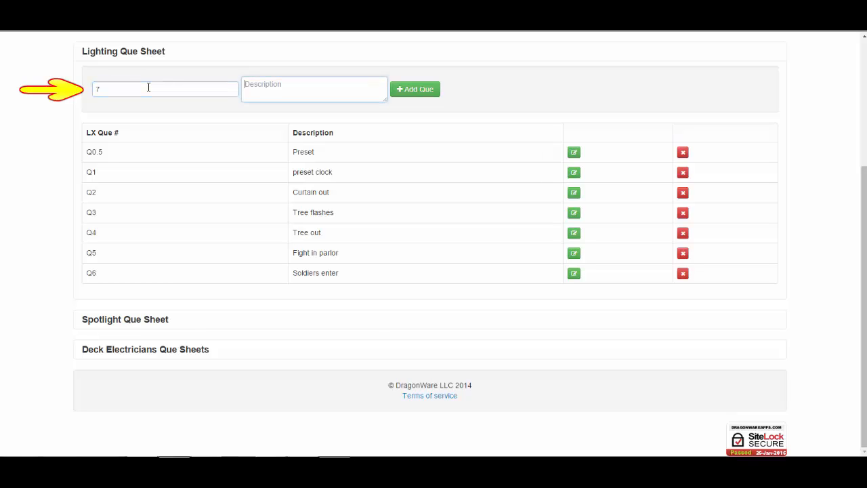
type("Blackout")
left_click(417, 97)
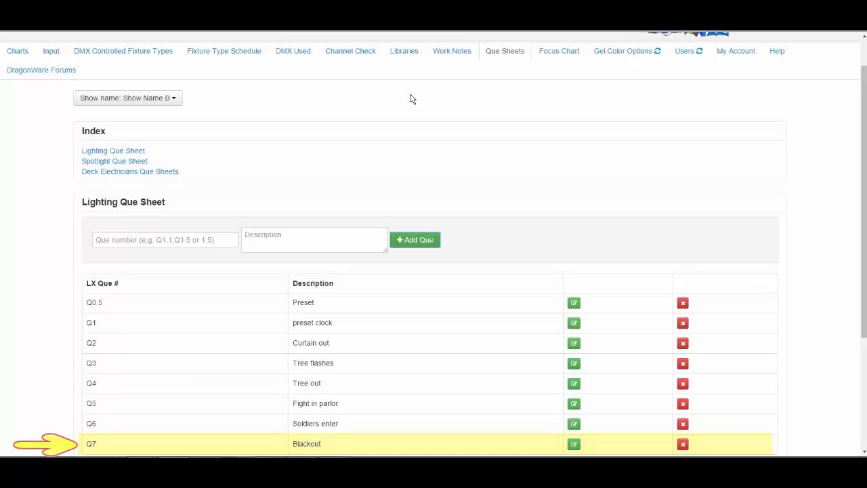
Collapse the Lighting Que Sheet and expand the Spotlight Que Sheet.
scroll(27, 378, "up", 1)
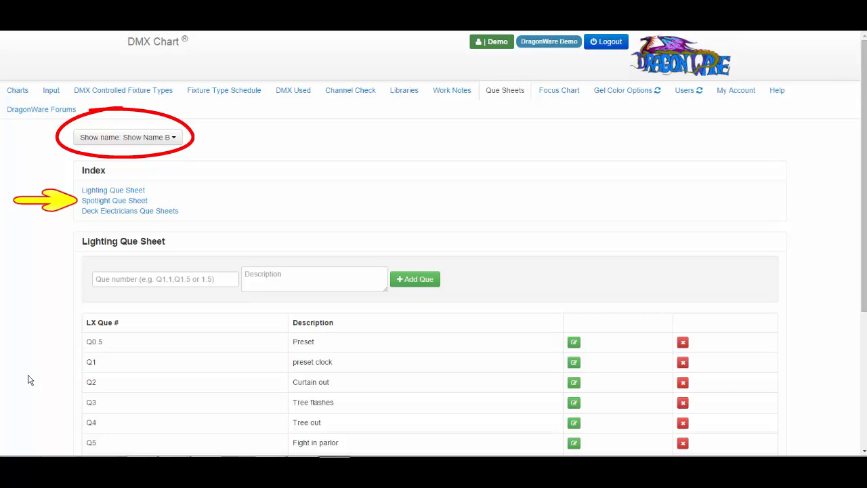
left_click(107, 246)
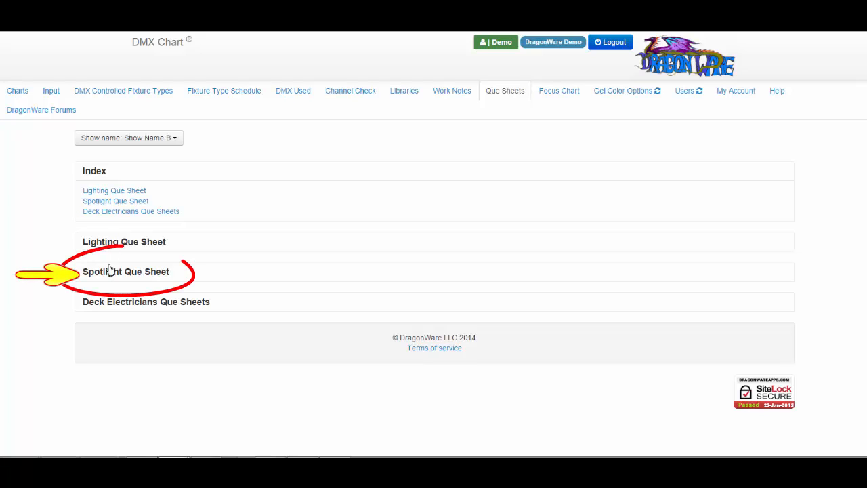
left_click(109, 274)
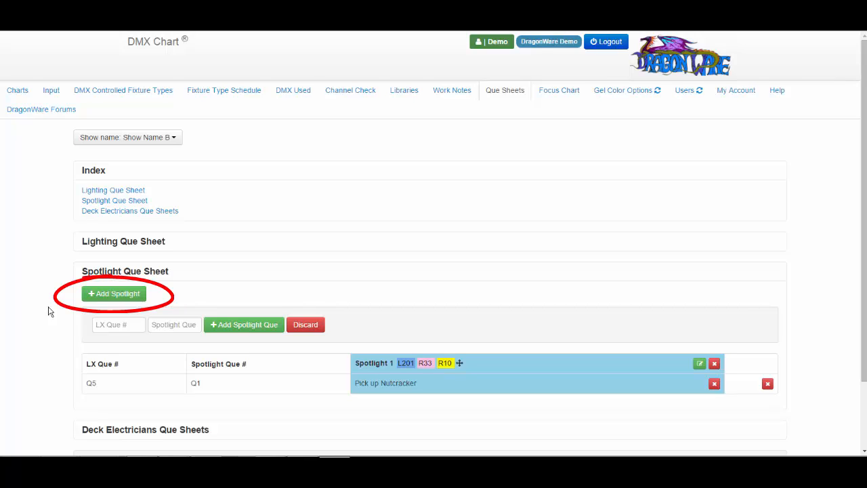
Begin adding a new spotlight with number 2 and a muted pink highlight color.
left_click(118, 300)
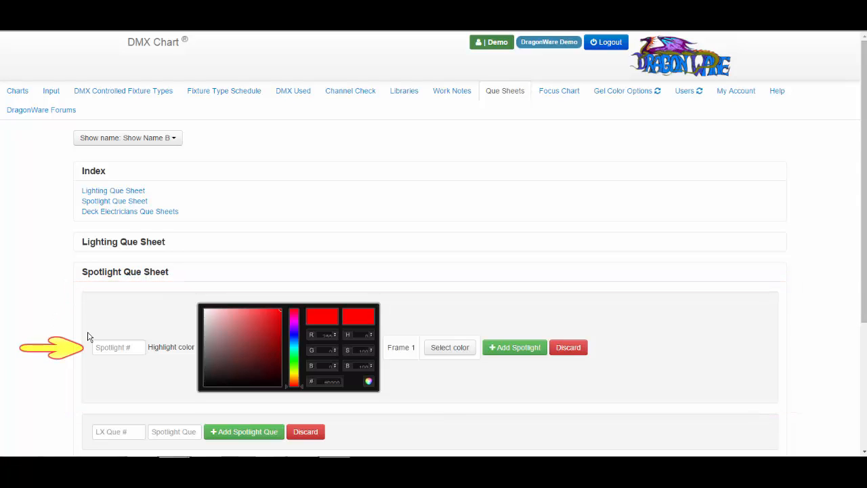
left_click(109, 350)
type("2")
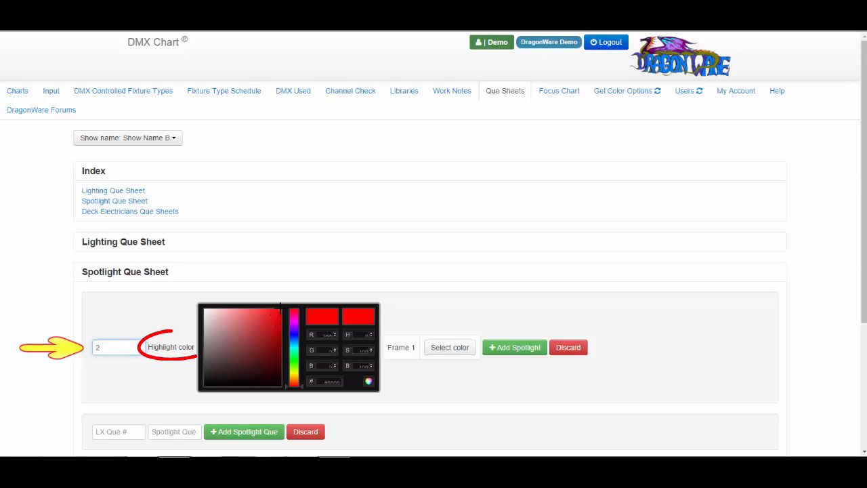
left_click_drag(278, 312, 230, 322)
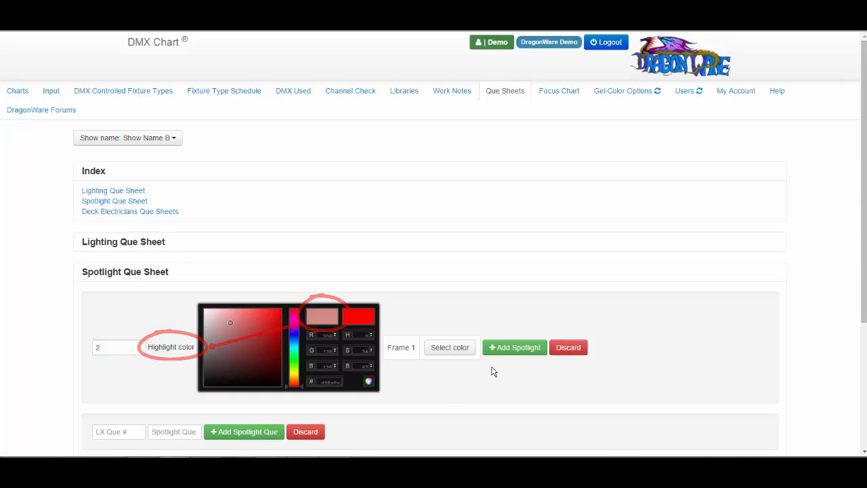
Assign the Lee gel color L201 to Frame 1 of the new spotlight.
left_click(444, 349)
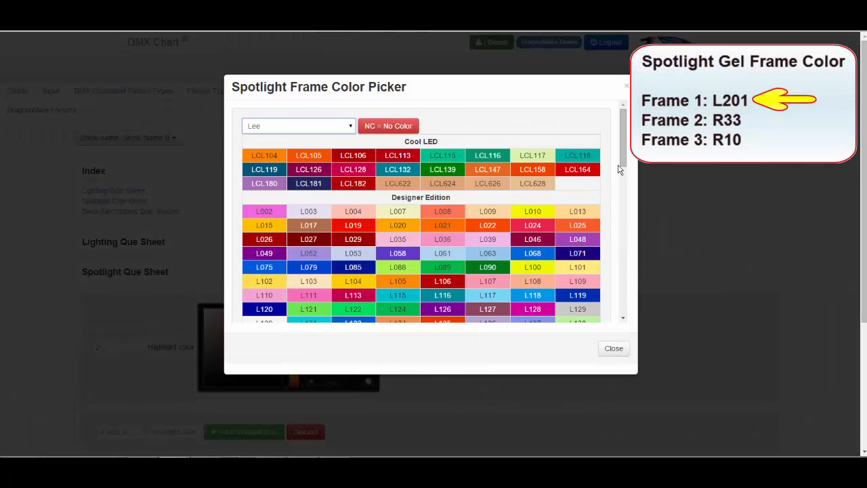
left_click_drag(625, 163, 625, 208)
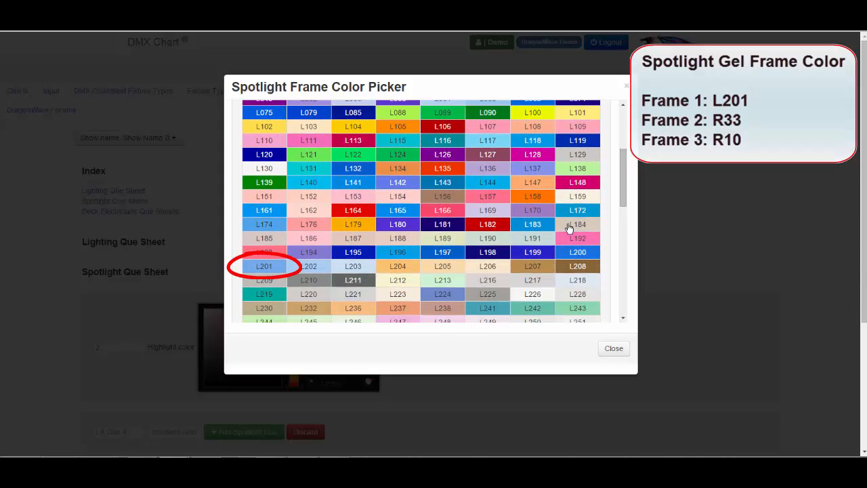
left_click(276, 269)
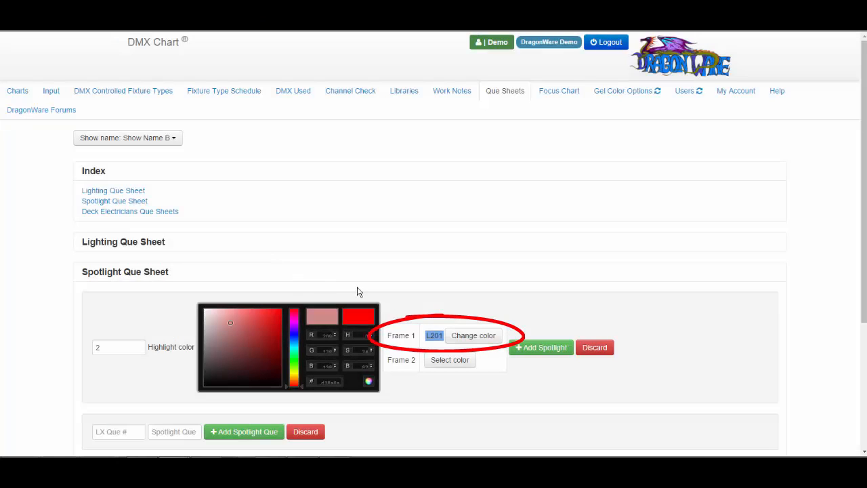
Assign the Rosco gel color R33 to Frame 2 of the new spotlight.
left_click(448, 362)
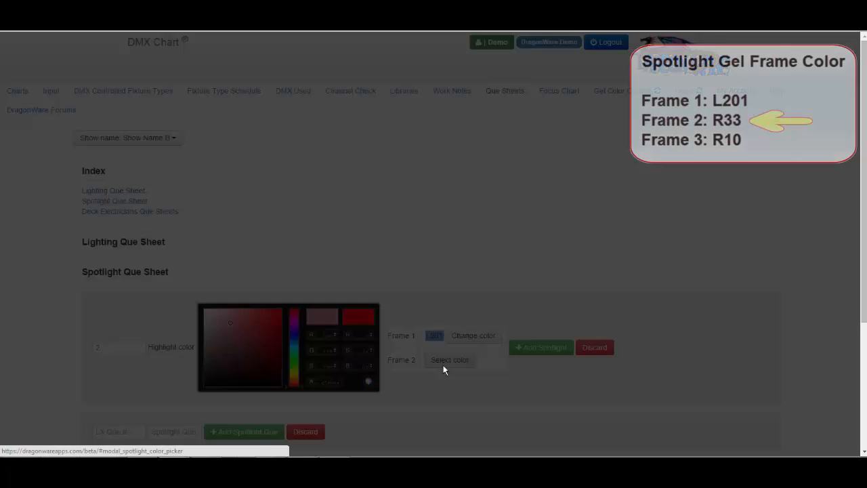
left_click_drag(624, 191, 621, 134)
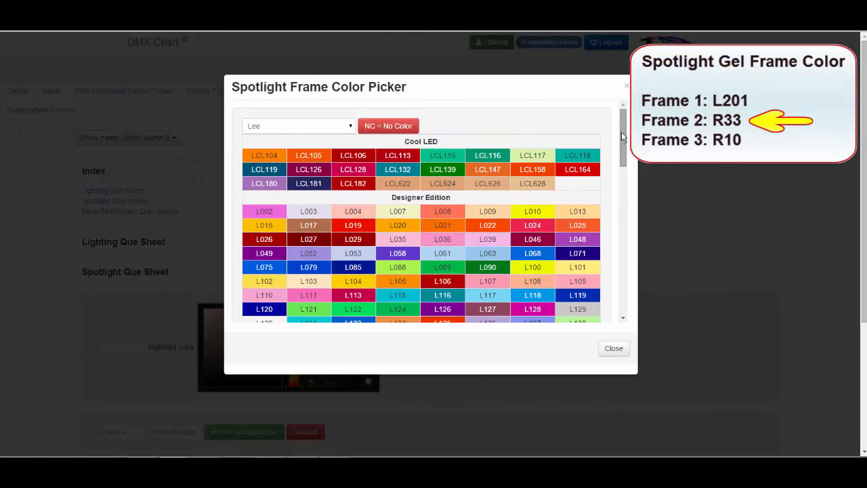
left_click(349, 126)
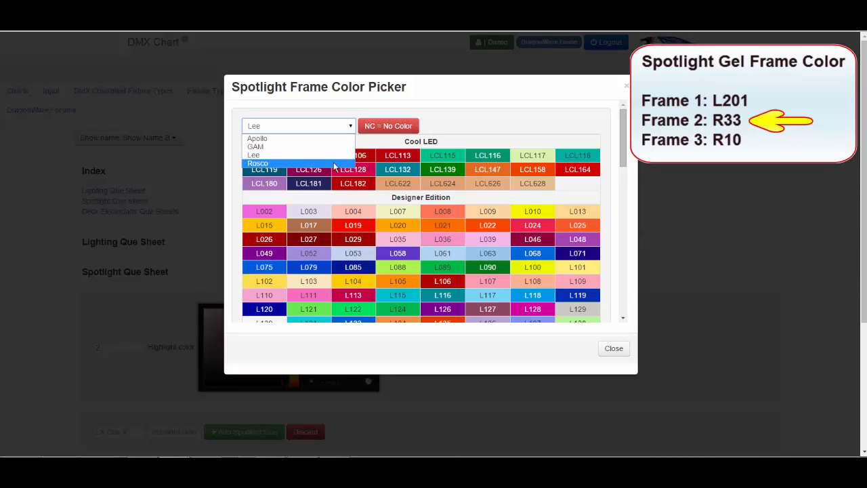
left_click(339, 168)
left_click_drag(624, 133, 621, 244)
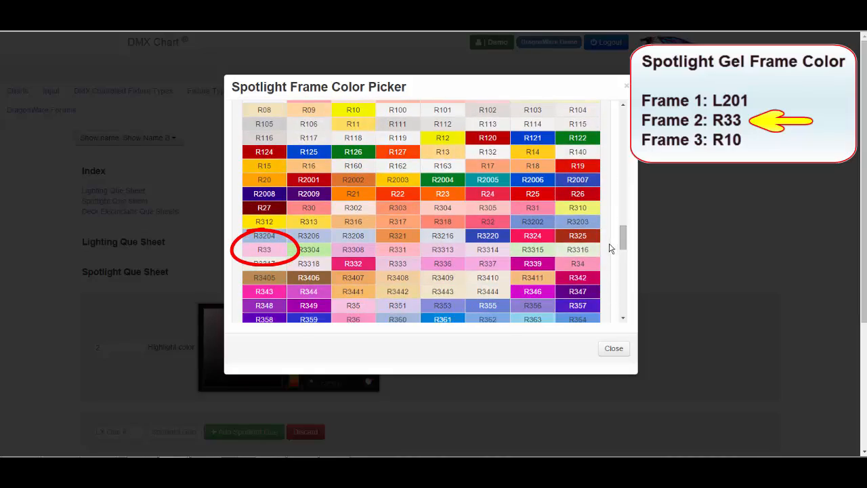
left_click(263, 252)
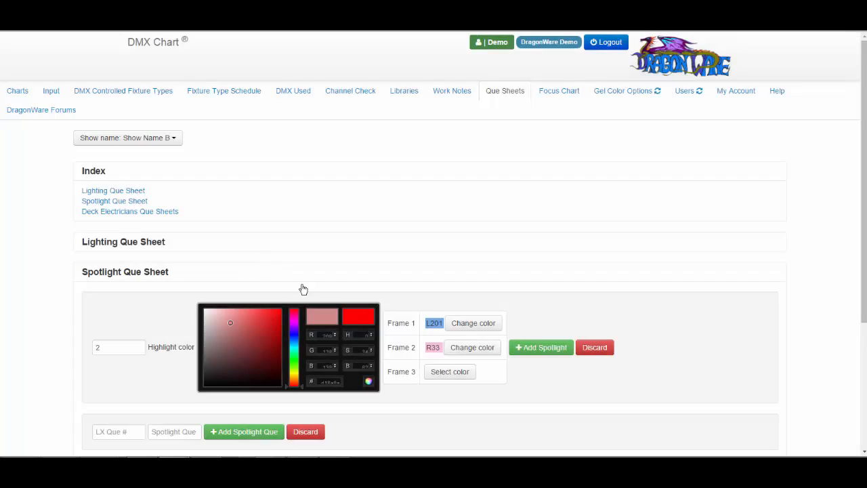
Assign gel color R10 to Frame 3 and add the new spotlight to the Spotlight Que Sheet.
left_click(451, 376)
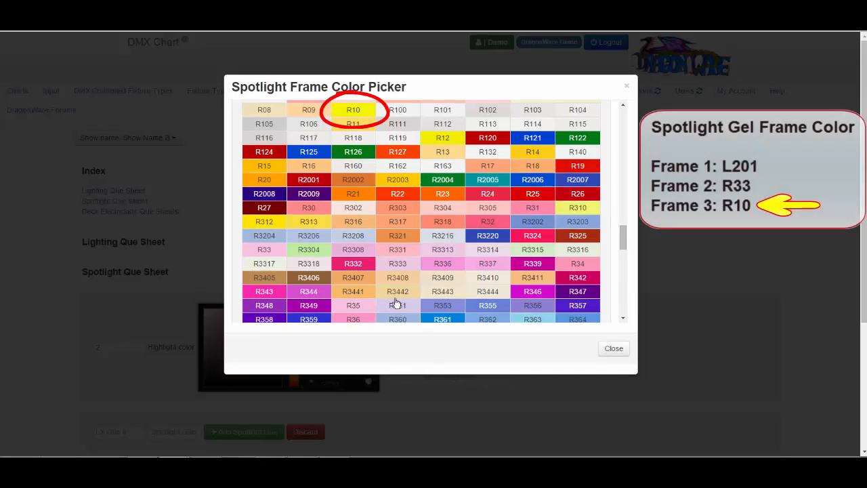
left_click(354, 110)
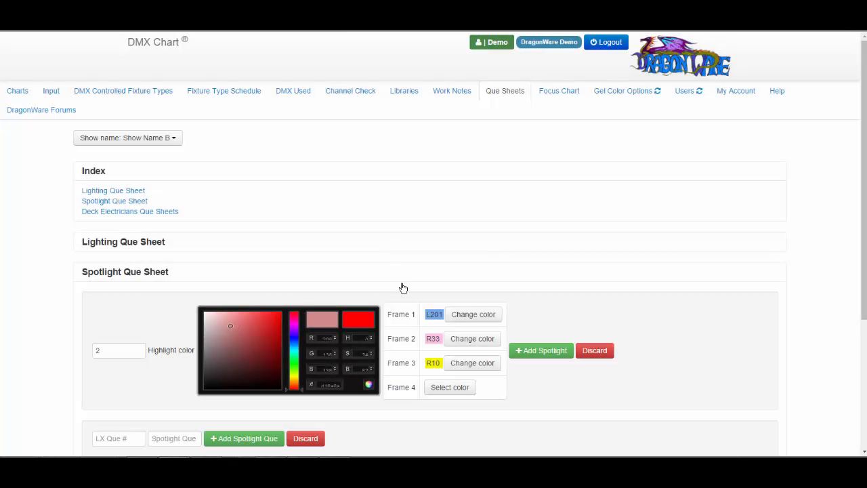
left_click(546, 352)
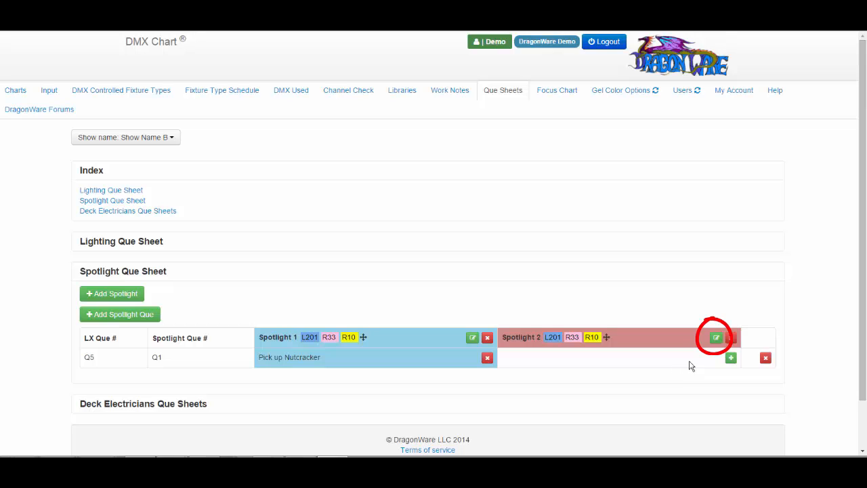
Change the highlight color of Spotlight 2 to a bright pink and save the update.
left_click(716, 341)
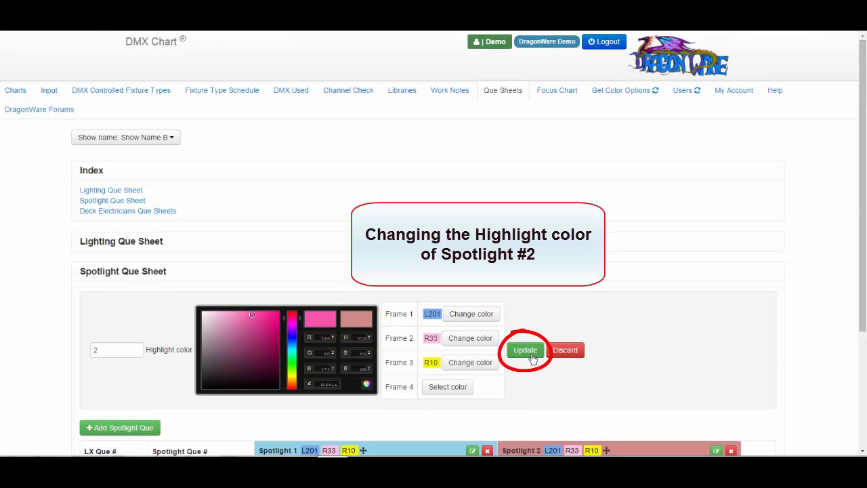
left_click(532, 358)
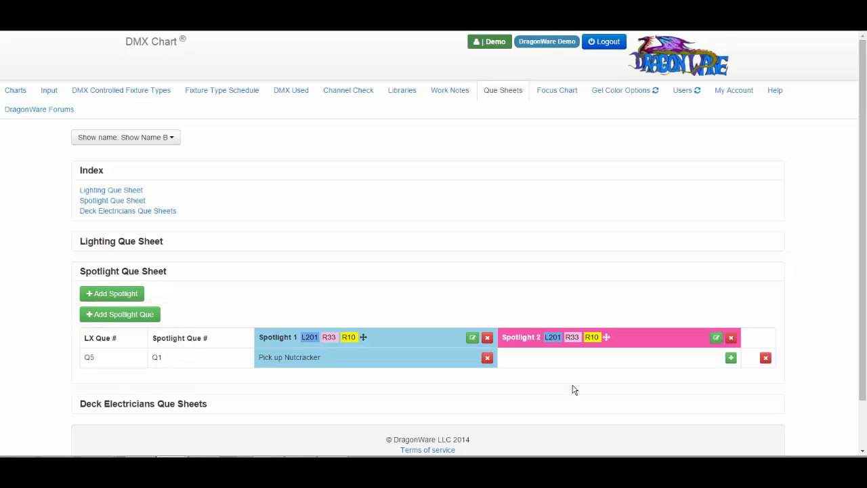
Add a spotlight que with LX que number 5 and spotlight que number 2.
left_click(120, 314)
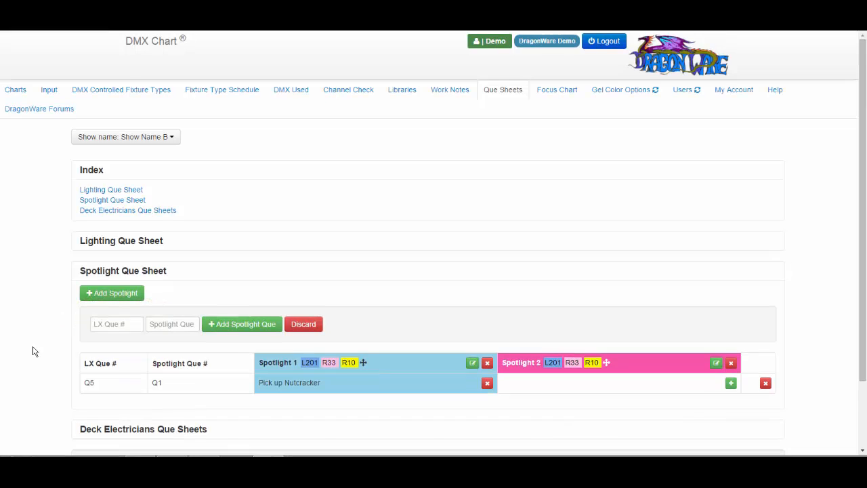
left_click(141, 324)
type("5")
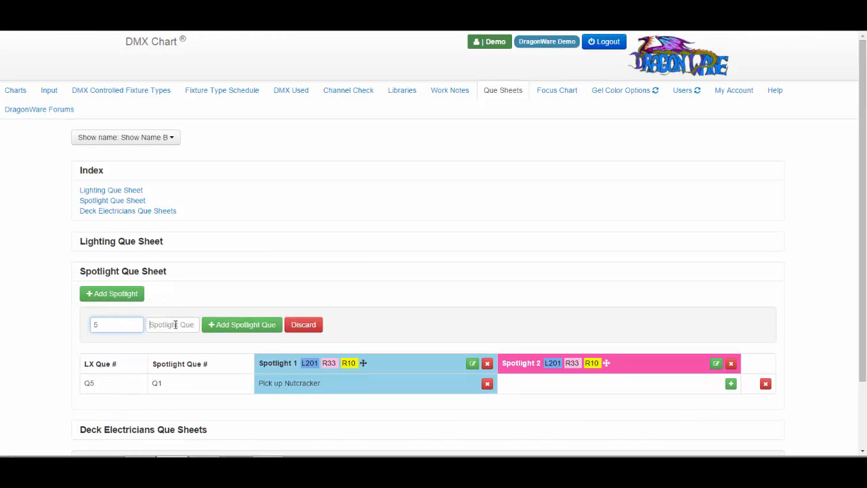
left_click(175, 325)
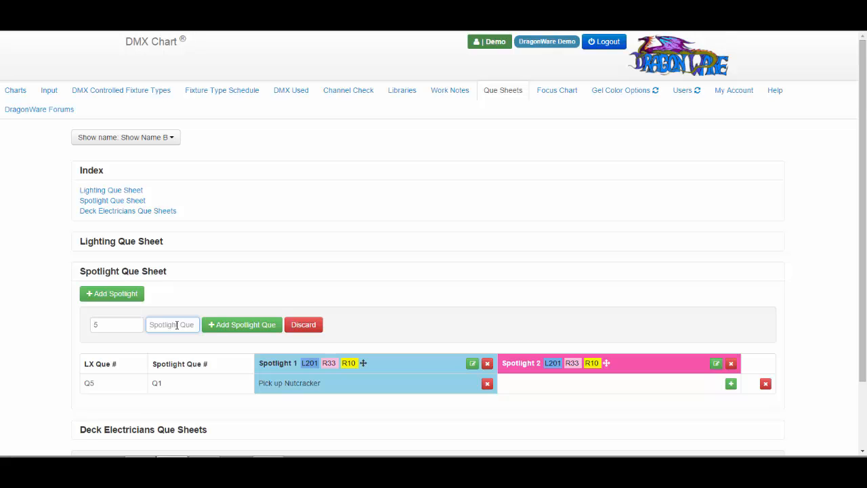
type("2")
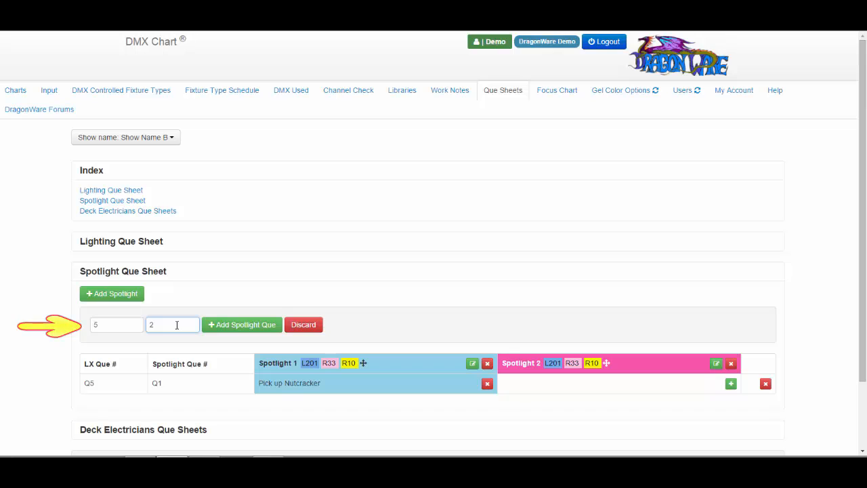
left_click(222, 327)
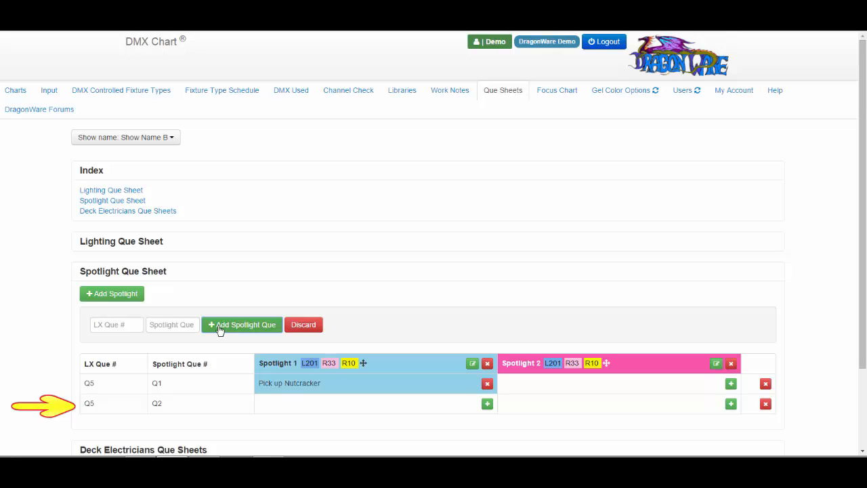
Describe Spotlight 2's action in Q2 as "Pick up King Rat" and move the Spotlight 2 column to Spotlight 1's place.
left_click(731, 405)
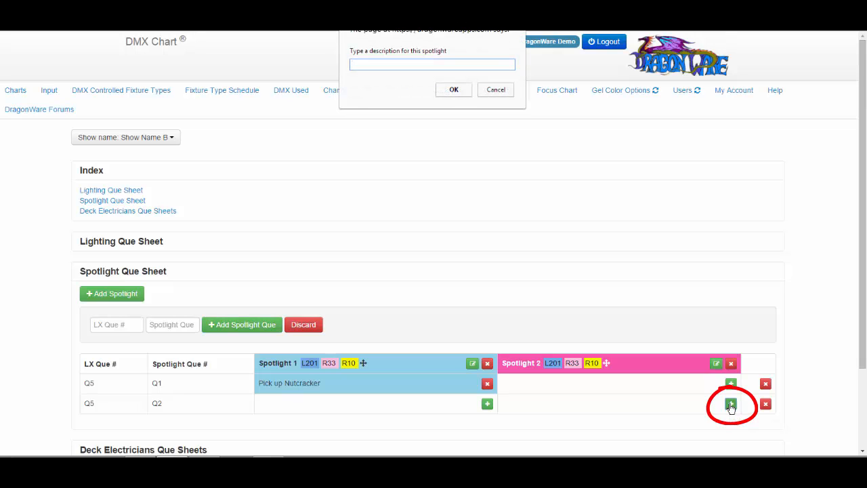
type("Pick up ")
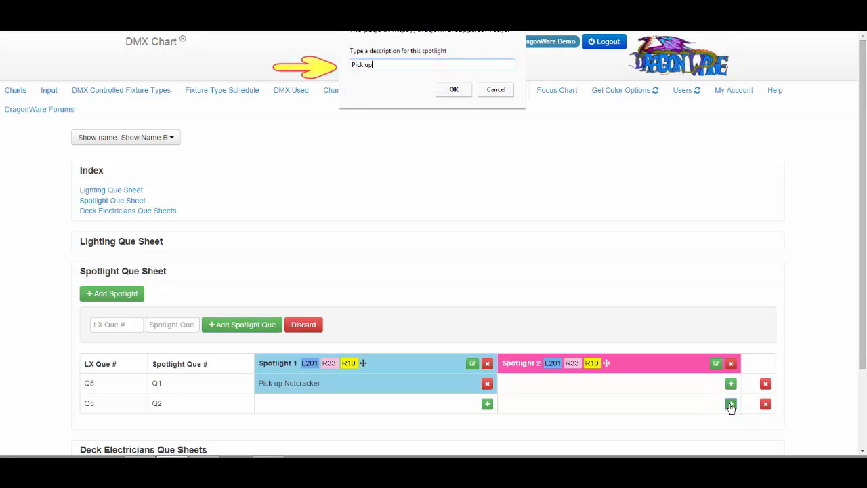
type("King Ra")
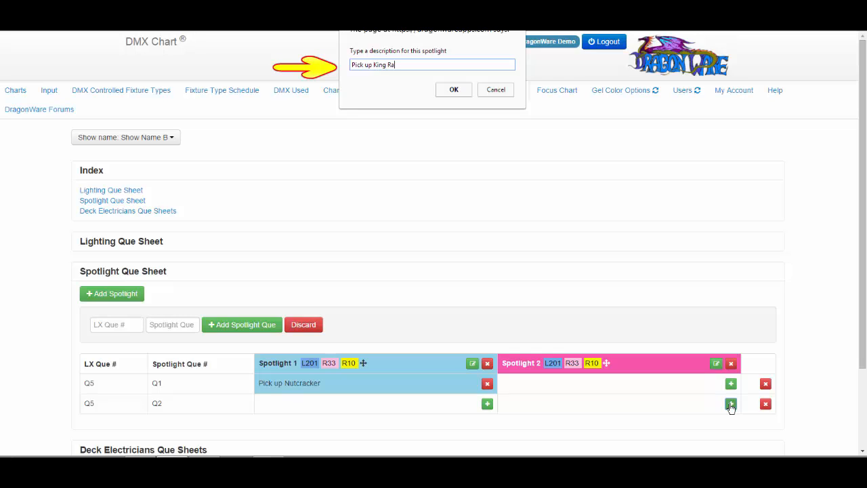
type("t")
key("Return")
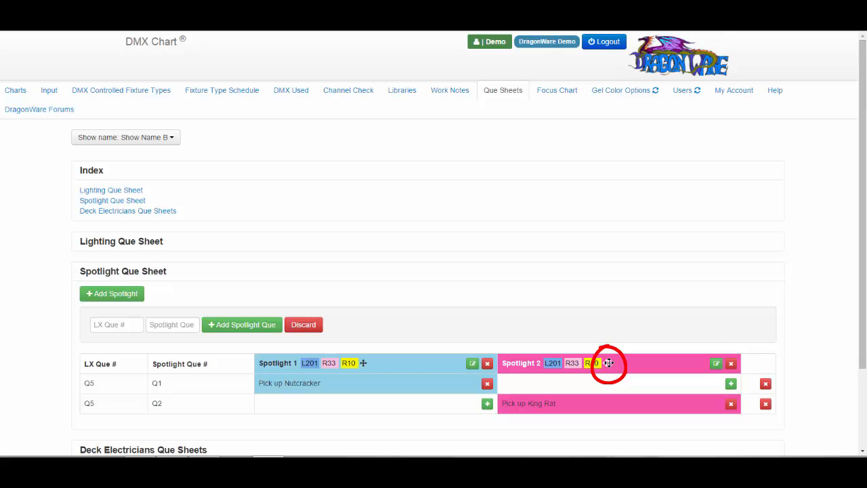
left_click_drag(609, 363, 483, 376)
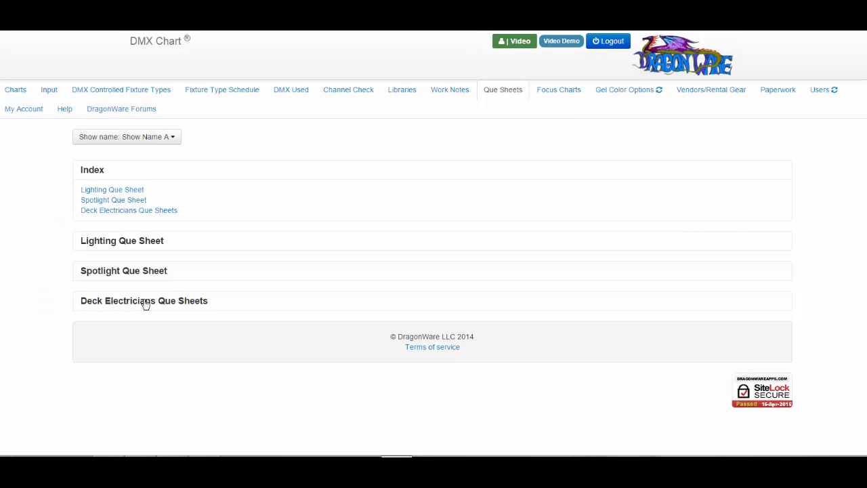
Add deck que 3 with the description "Start USL fog" to Show Name A's Deck Electricians Que Sheets, without an LX que number.
left_click(144, 303)
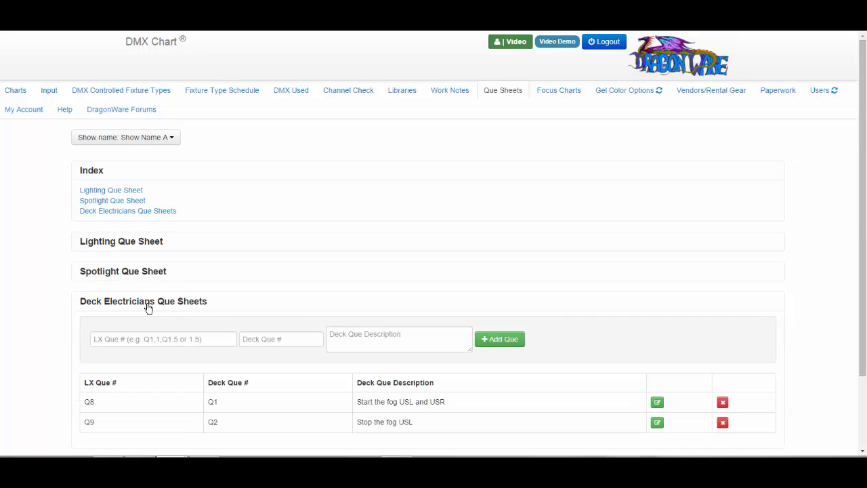
scroll(827, 380, "down", 3)
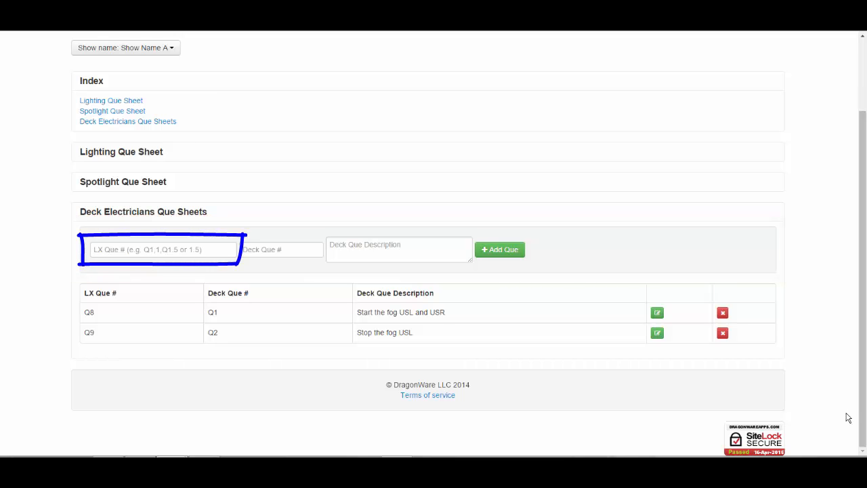
left_click(315, 249)
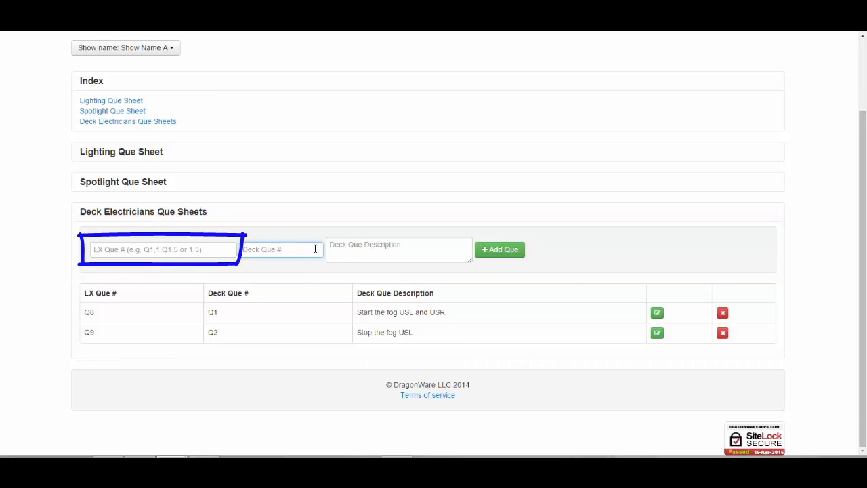
type("3")
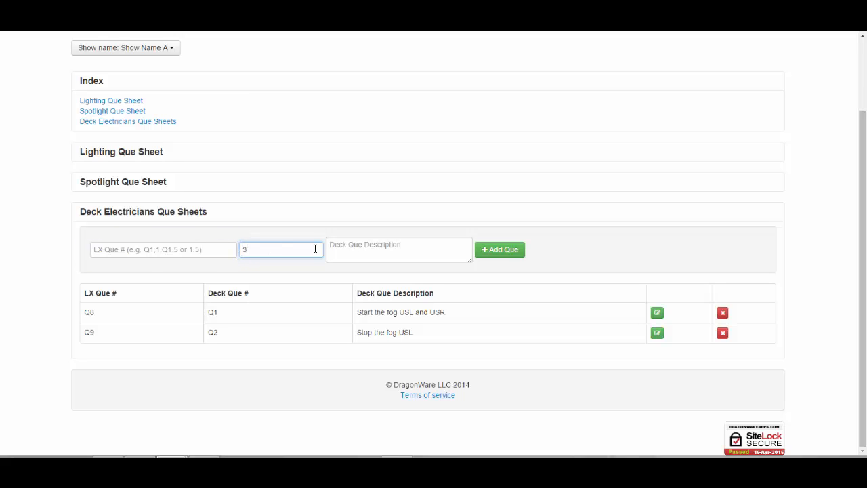
left_click(384, 250)
type("Start USL")
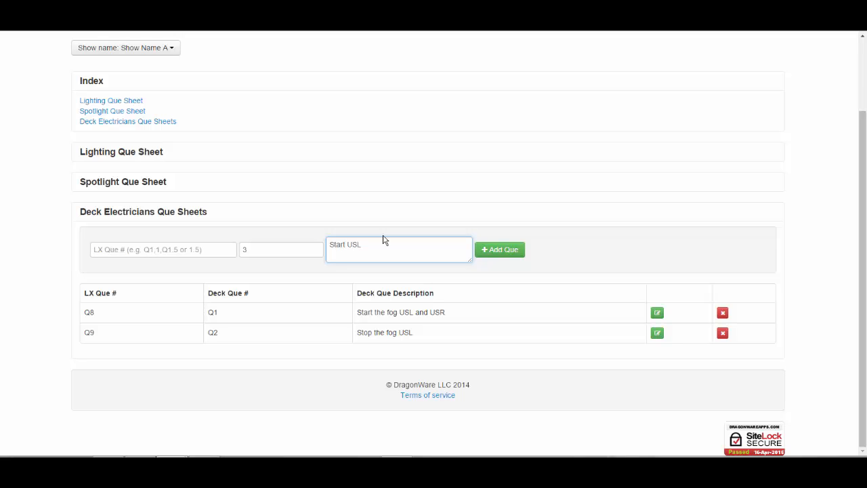
type("fog")
left_click(513, 256)
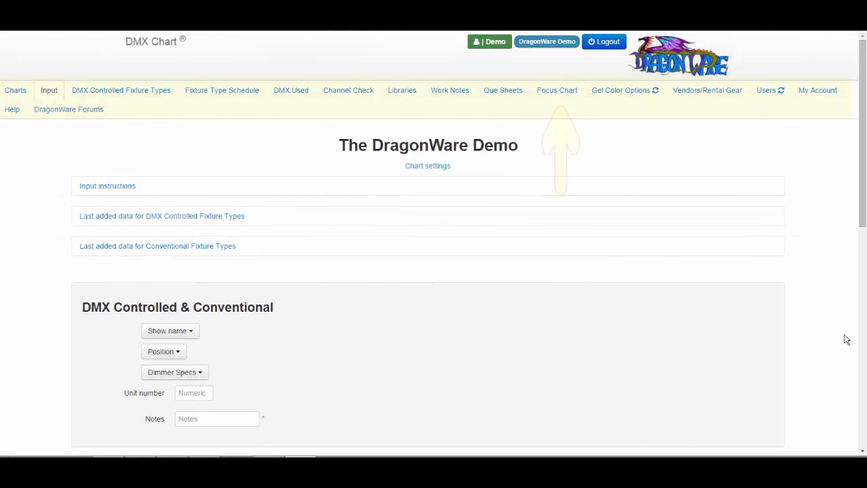
Enter the focus description "Hot on 6 DSR of center" for 1 BB Left unit 1 in the Focus Chart.
left_click(562, 98)
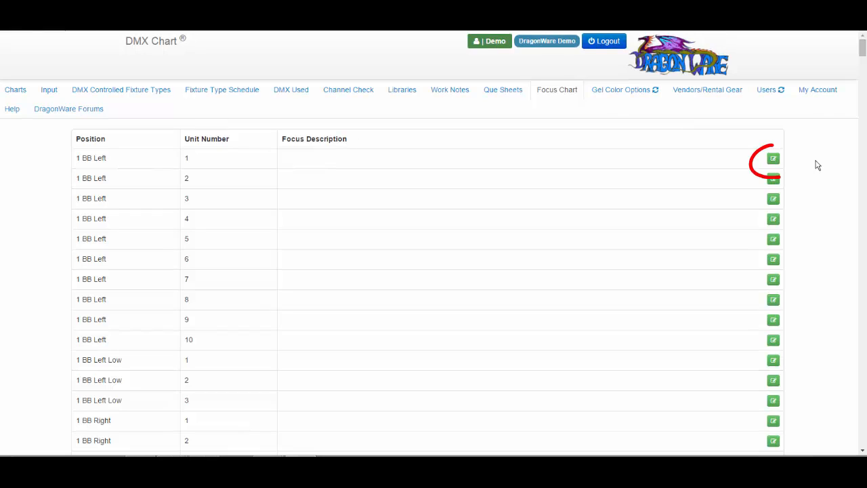
left_click(774, 163)
left_click(352, 162)
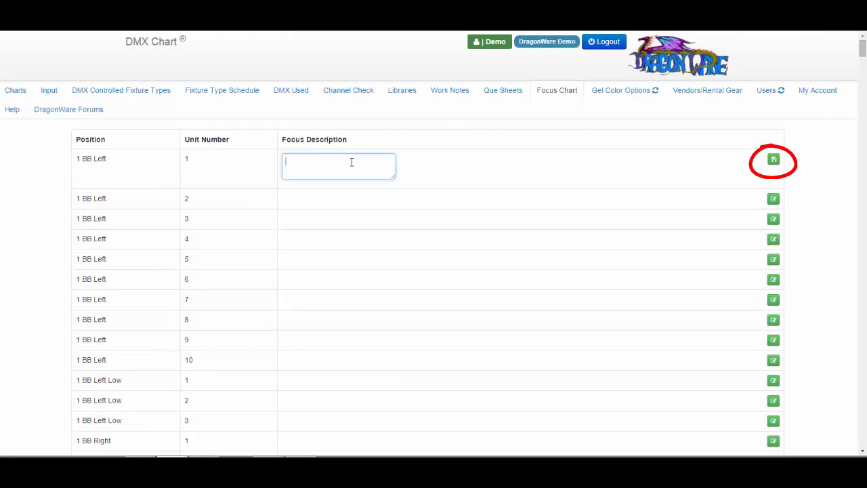
type("Hot on 6")
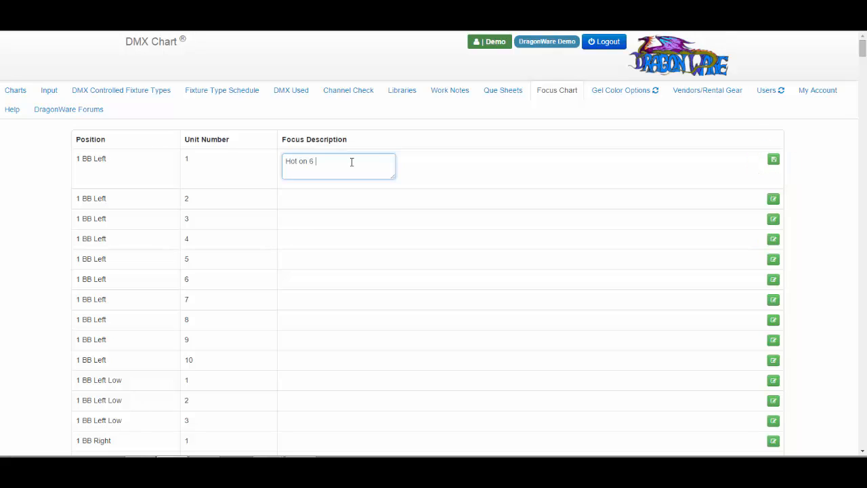
type(" DSR of center")
key("Return")
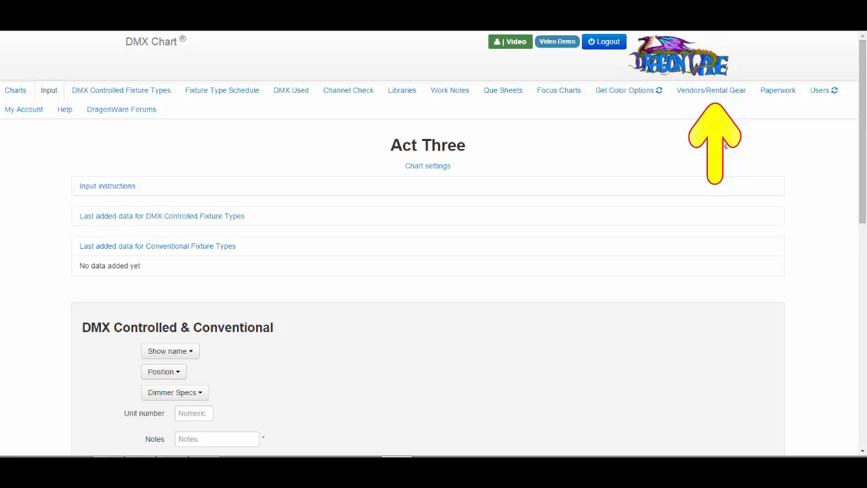
Open the Vendors/Rental Gear page and collapse the Vendors form.
left_click(716, 93)
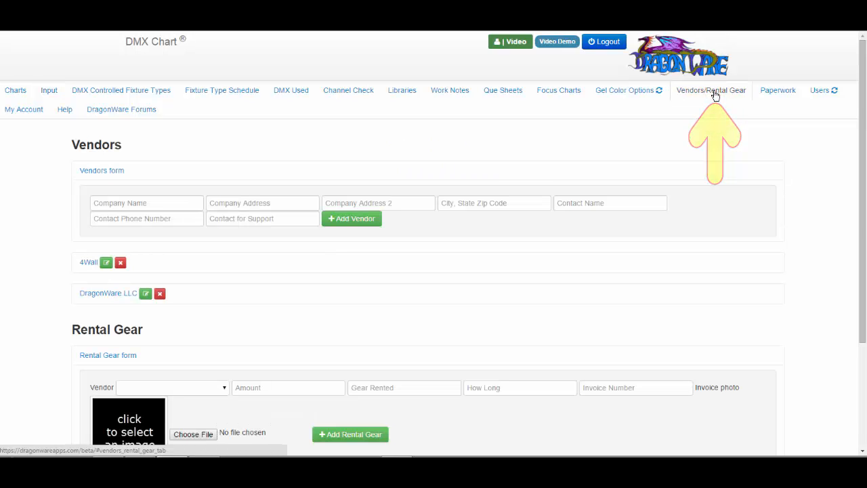
left_click(99, 175)
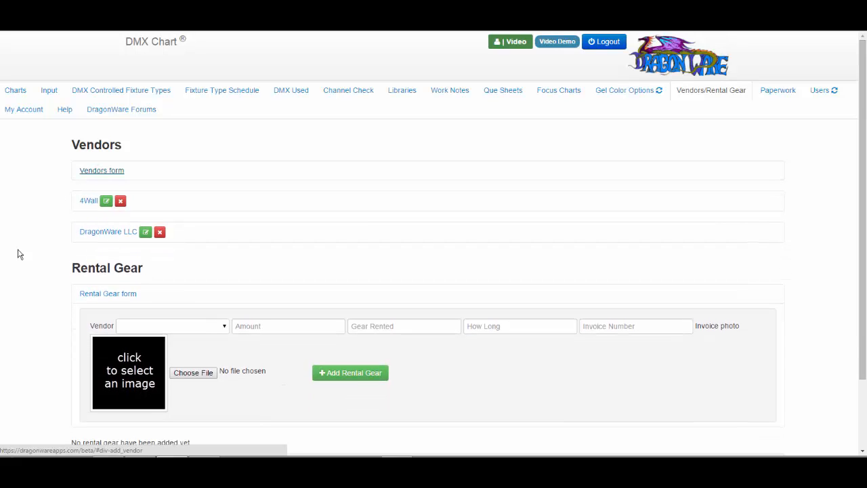
Collapse and re-expand the Rental Gear form, and expand the Vendors form.
left_click(93, 297)
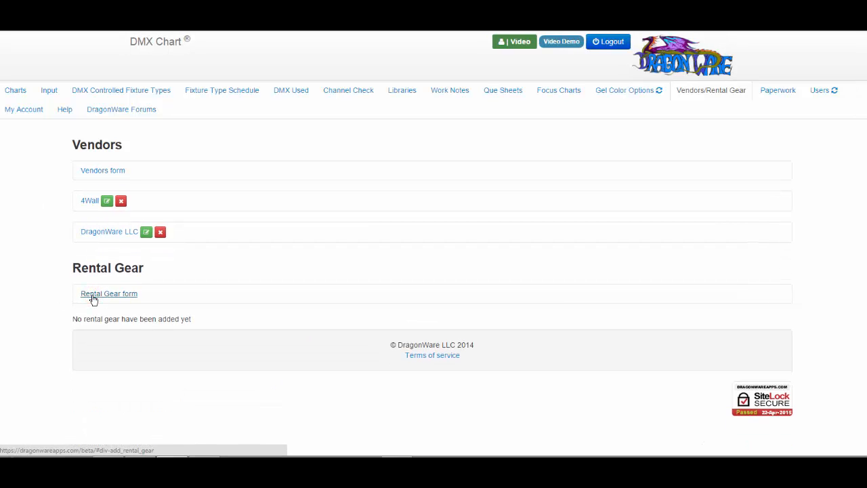
left_click(93, 296)
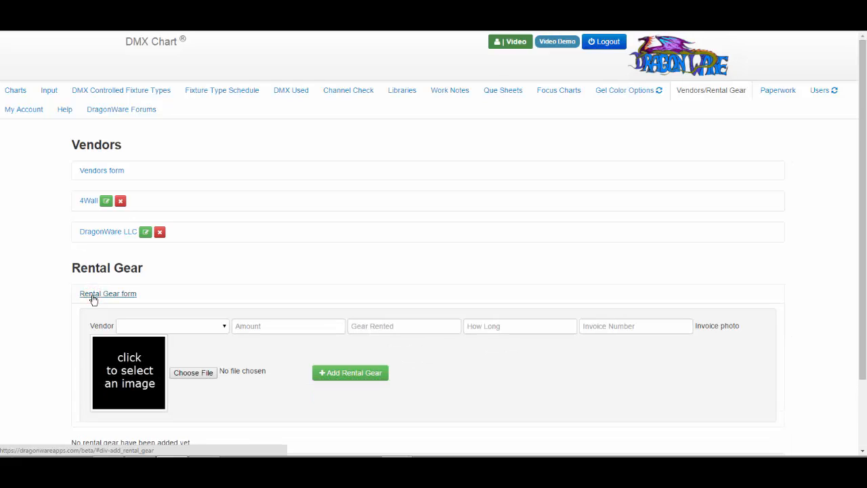
left_click(87, 173)
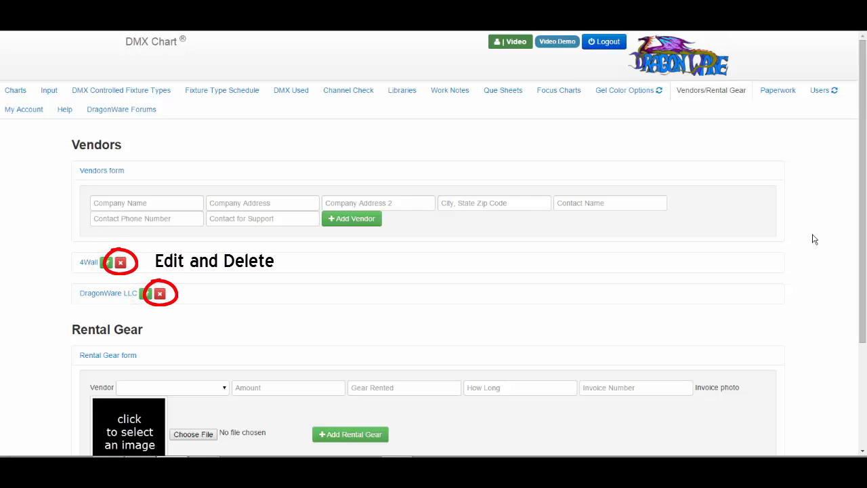
Open the 4Wall vendor record for editing, update it and collapse the Vendors form.
left_click(106, 262)
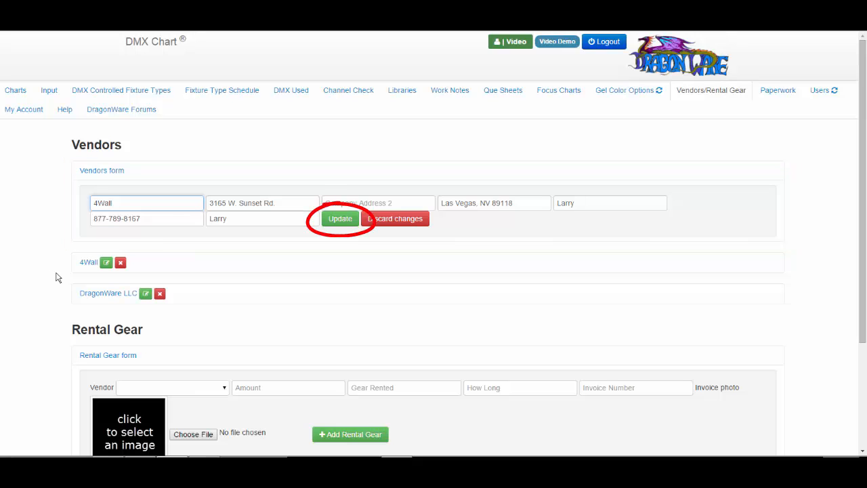
left_click(341, 221)
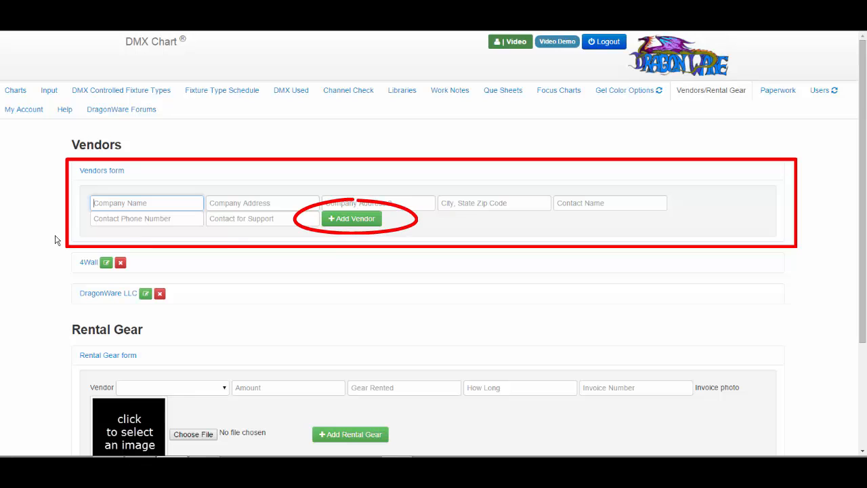
left_click(82, 173)
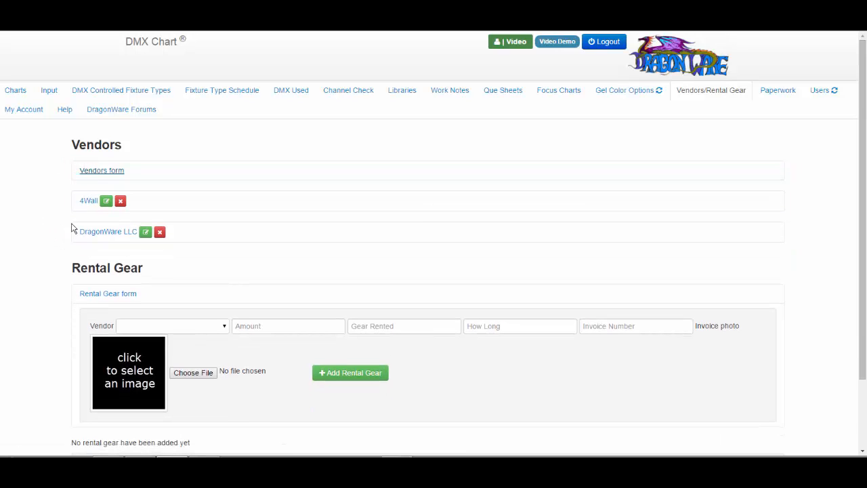
Expand the 4Wall vendor entry to view its company and contact details, and collapse it again.
left_click(89, 201)
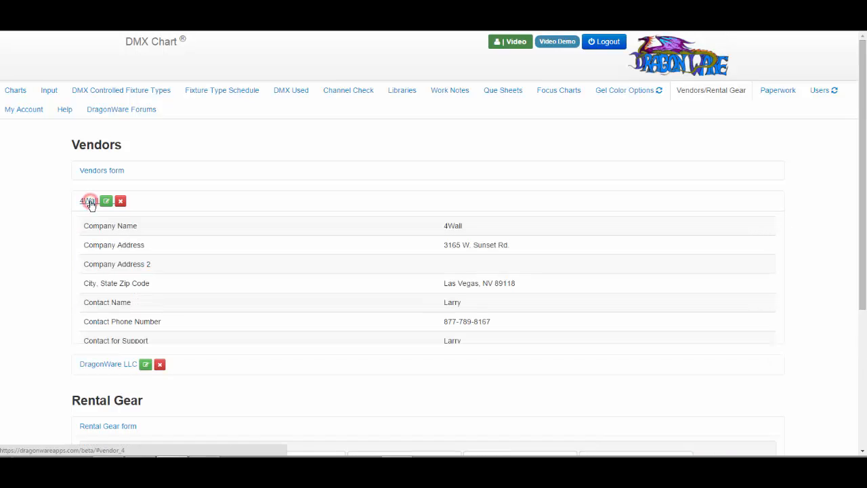
left_click(89, 202)
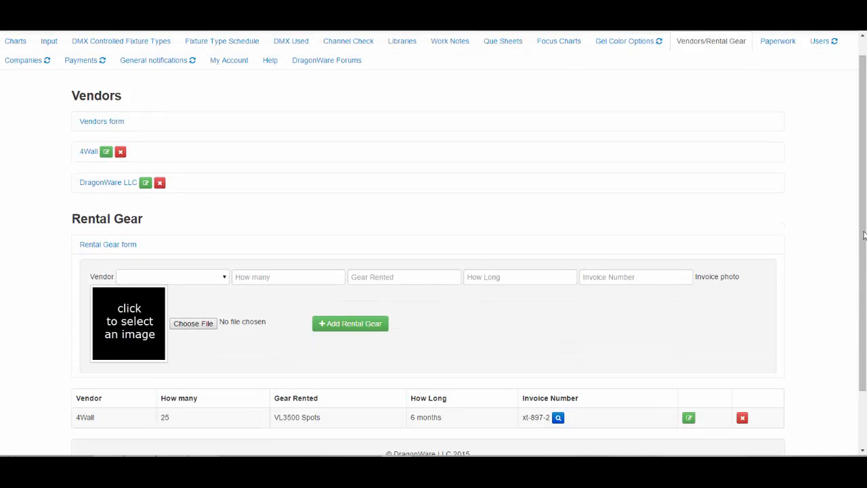
Fill in the Rental Gear form with vendor DragonWare LLC, quantity 35 and gear rented "Mac 2K Spot".
left_click_drag(863, 237, 861, 300)
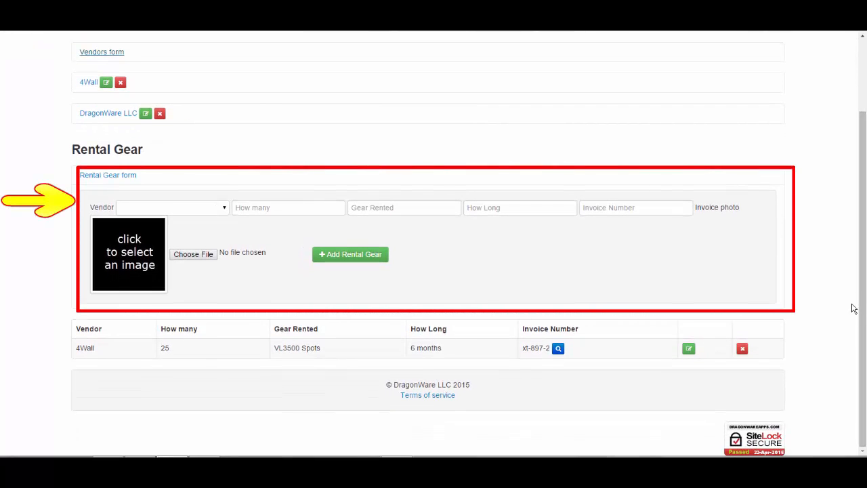
left_click(222, 211)
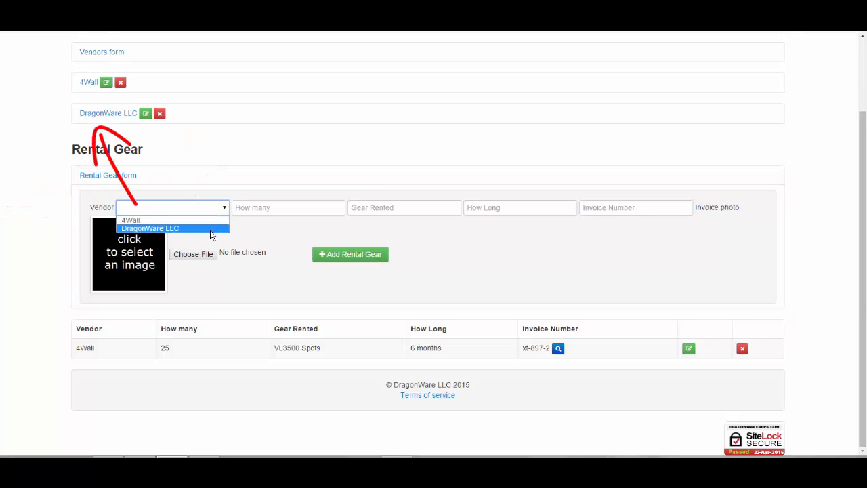
left_click(212, 230)
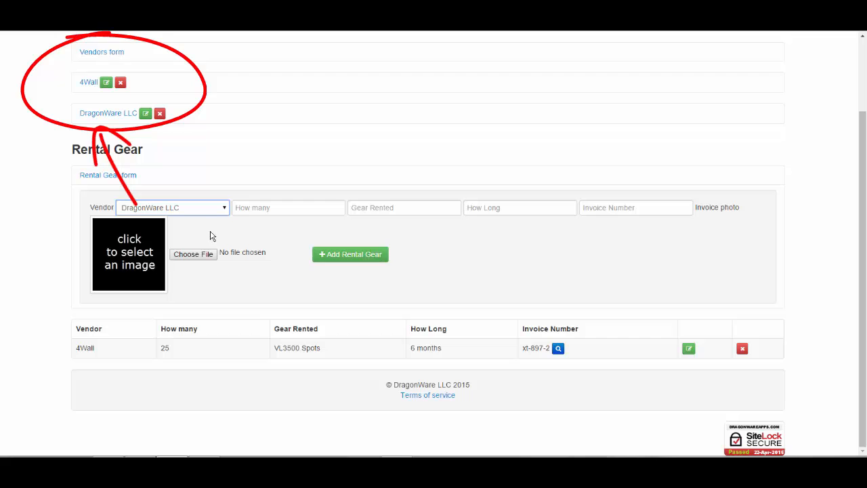
left_click(305, 210)
type("35")
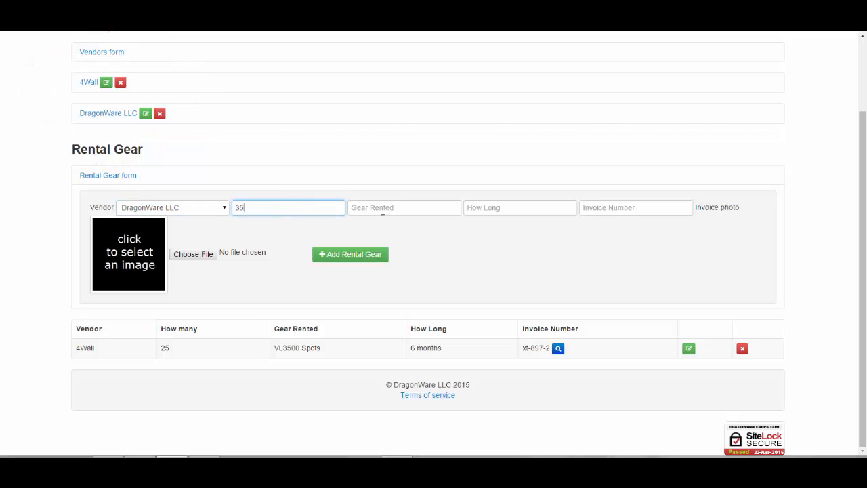
left_click(387, 209)
type("Mac 2")
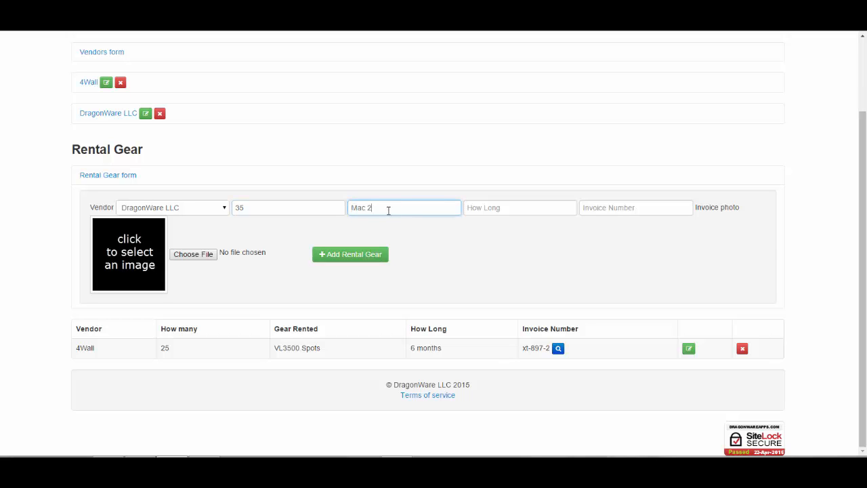
type("K Spot")
Complete the Mac 2K Spot rental with a duration of "6 months" and an invoice number, and add it to the rental gear list.
left_click(517, 211)
type("6 months")
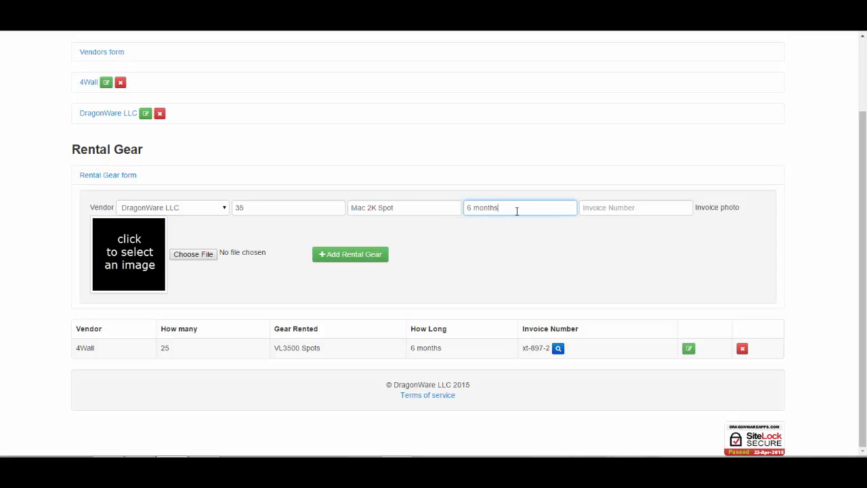
left_click(622, 209)
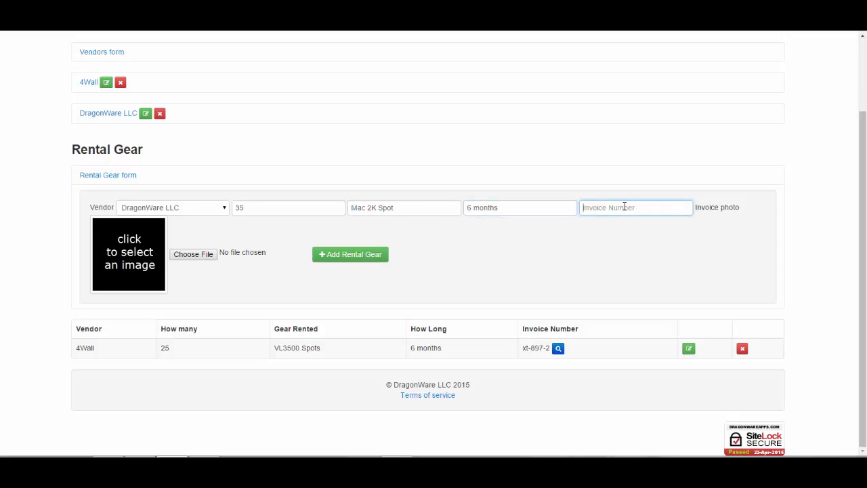
type("DW-1234")
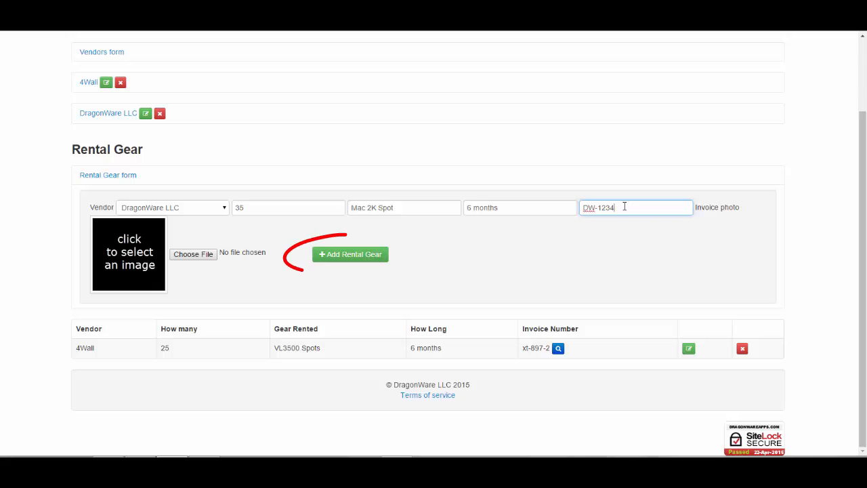
left_click(345, 256)
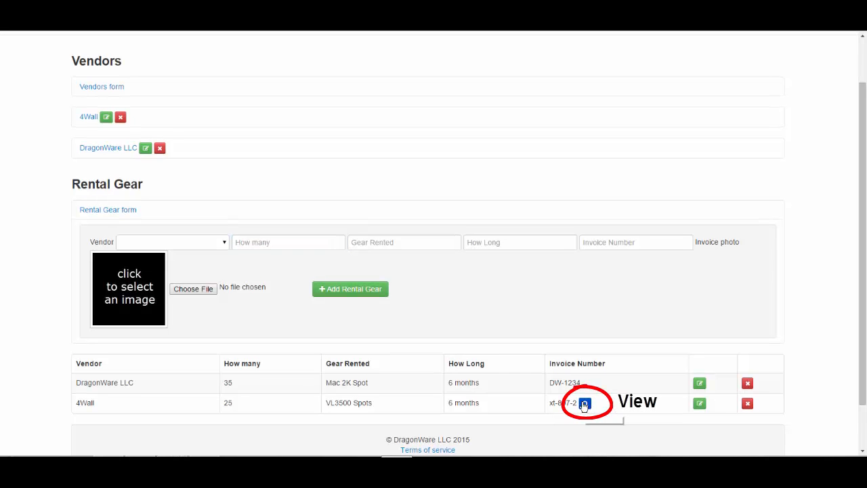
View the invoice photo of 4Wall's VL3500 Spots rental and open that rental entry for editing.
left_click(584, 404)
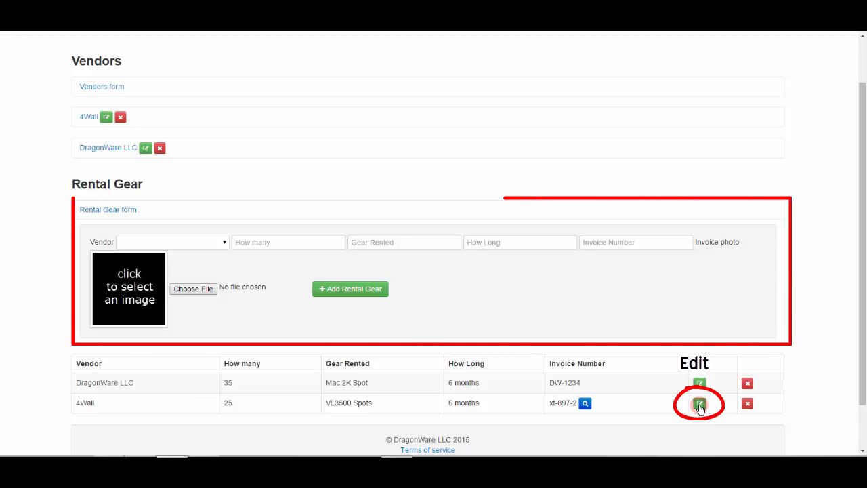
left_click(700, 405)
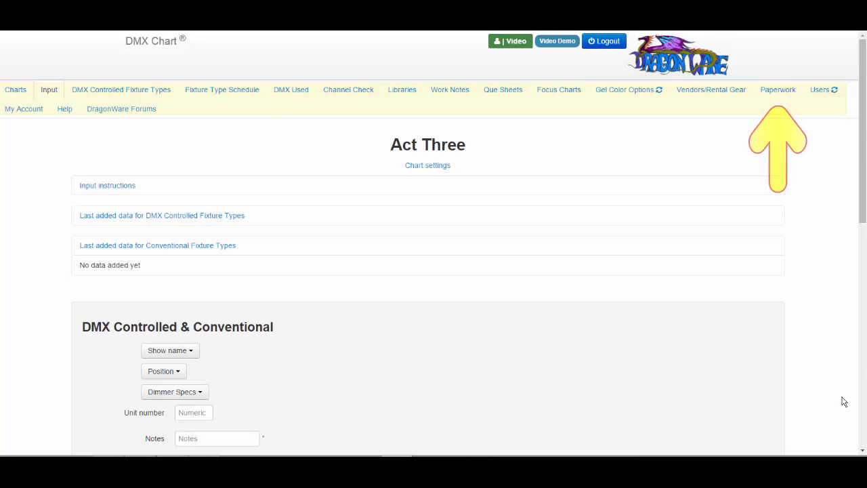
Open the Paperwork page and set the watermark to "Pre Load In".
left_click(781, 99)
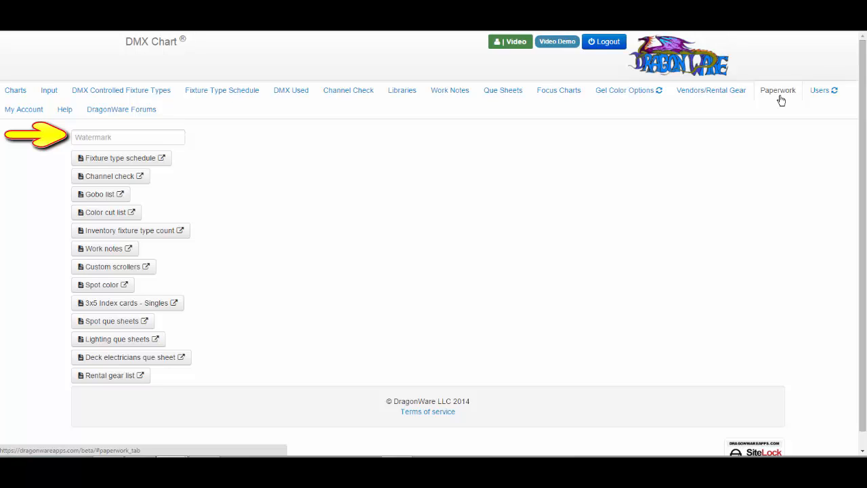
left_click(160, 138)
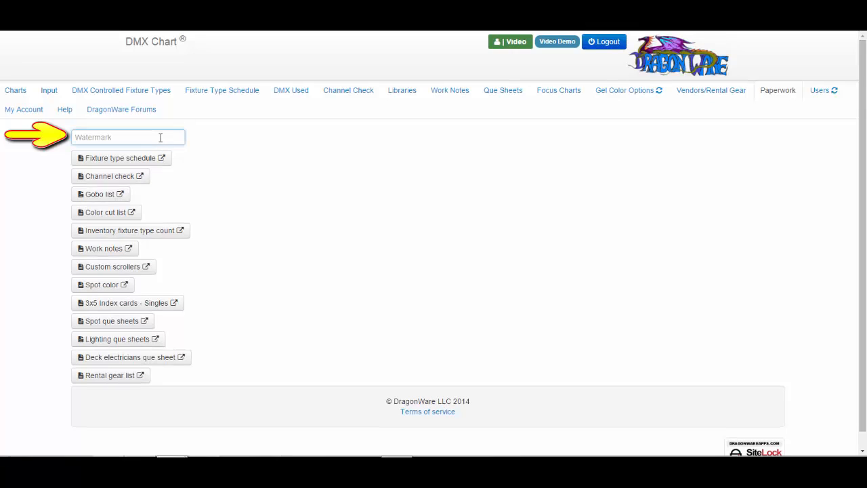
type("Pre")
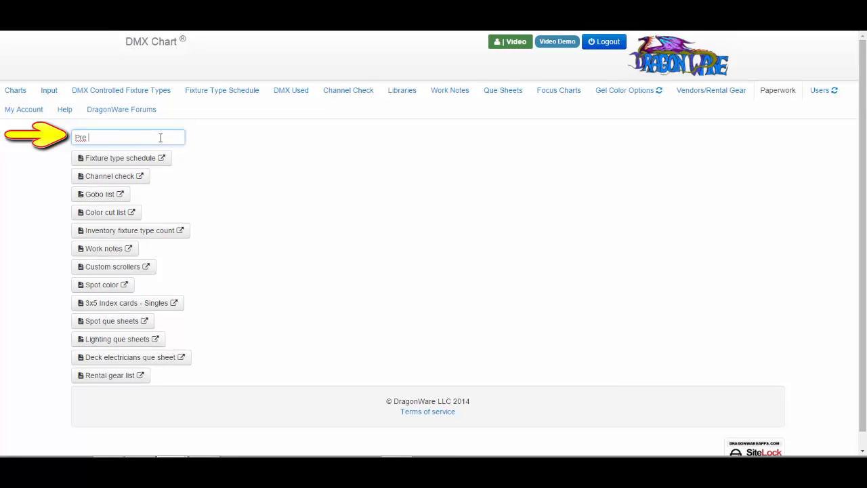
type(" Load In")
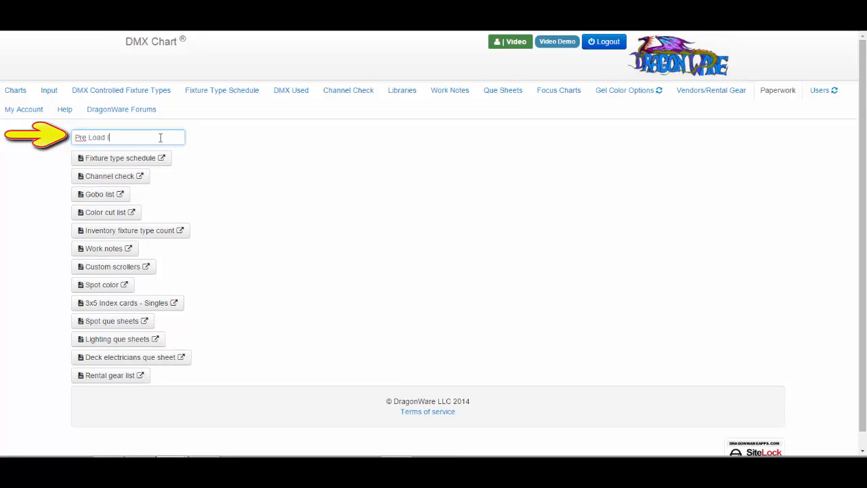
left_click(203, 197)
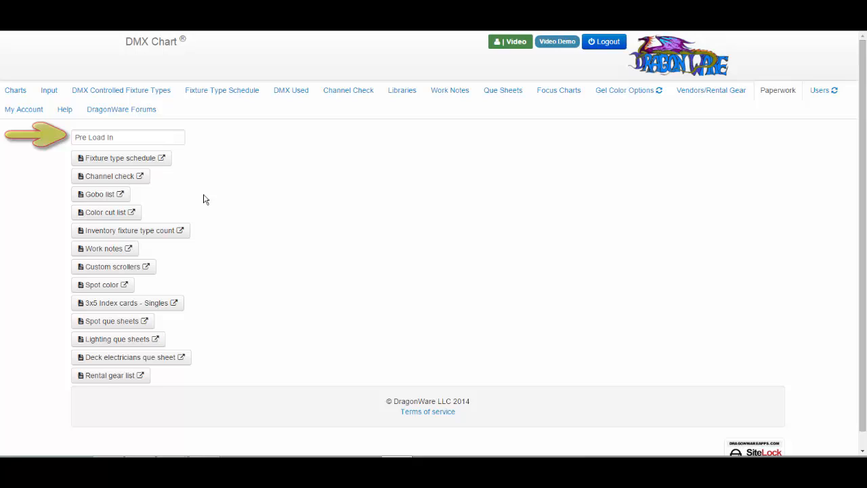
Generate the Fixture type schedule and go to its 4th Electric section.
left_click(141, 164)
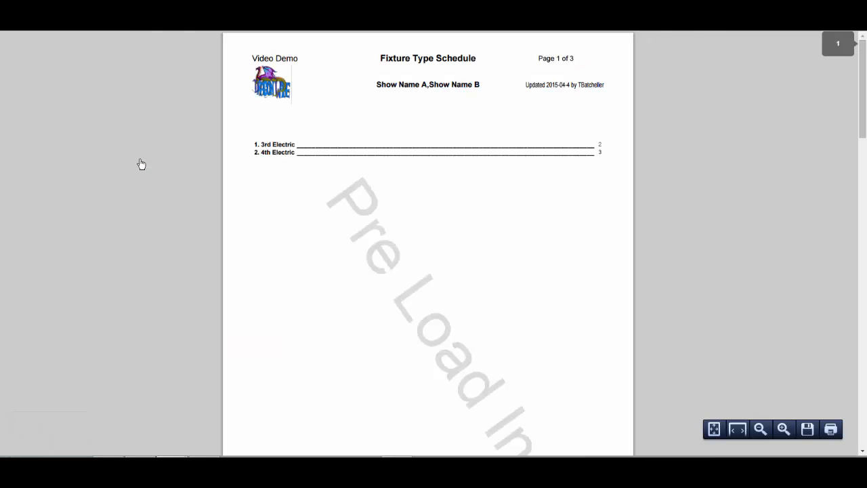
left_click(281, 153)
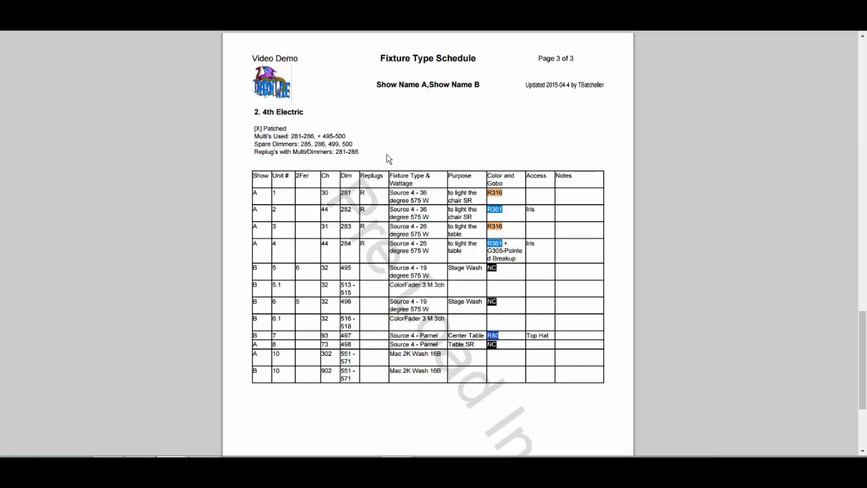
mouse_move(759, 417)
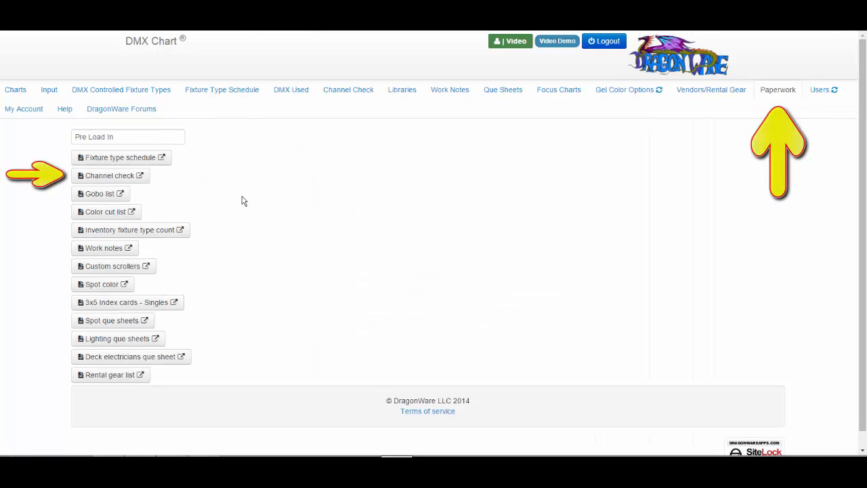
Generate the Channel check paperwork and go to the channel check for Show Name A.
left_click(109, 176)
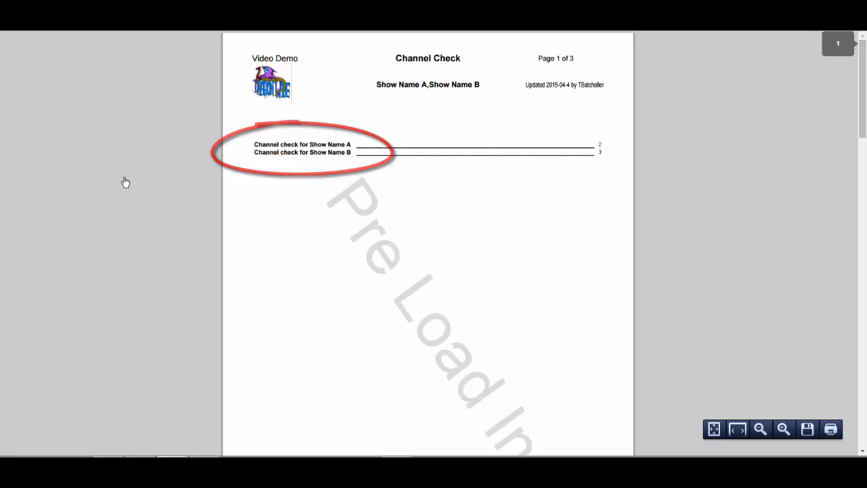
left_click(315, 145)
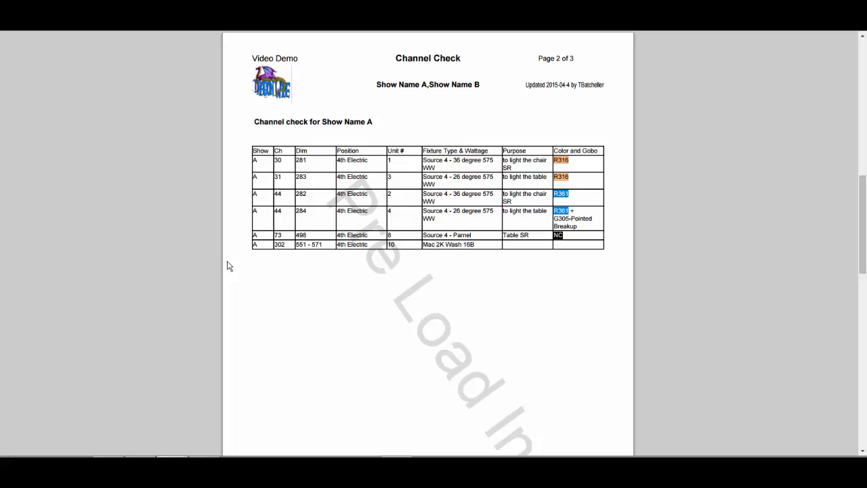
mouse_move(788, 414)
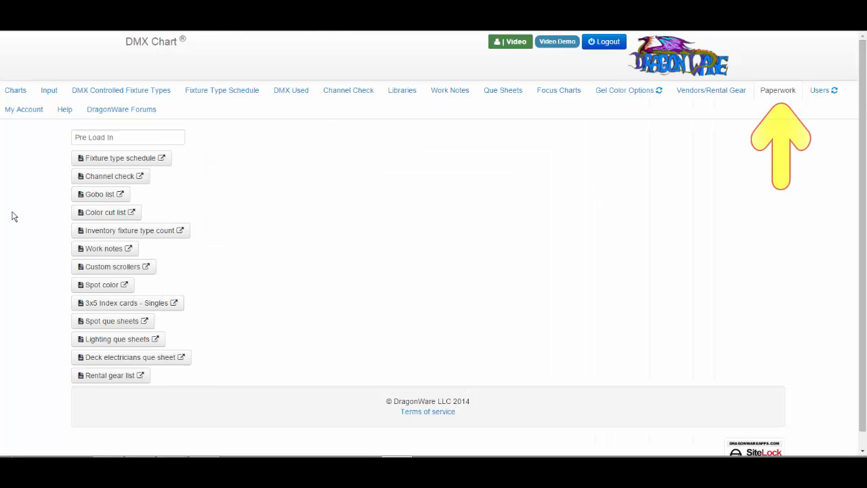
Generate the Gobo list and review its Conventionals and Moving lights pages.
left_click(106, 196)
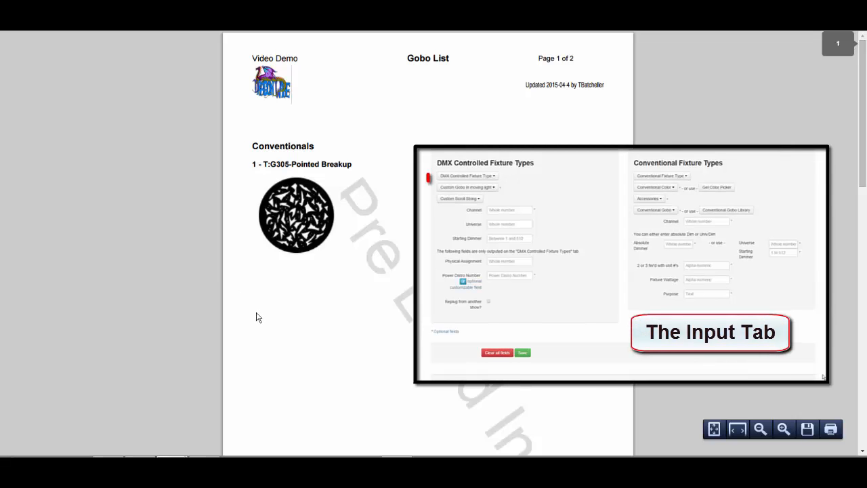
scroll(275, 323, "down", 1)
scroll(274, 324, "down", 10)
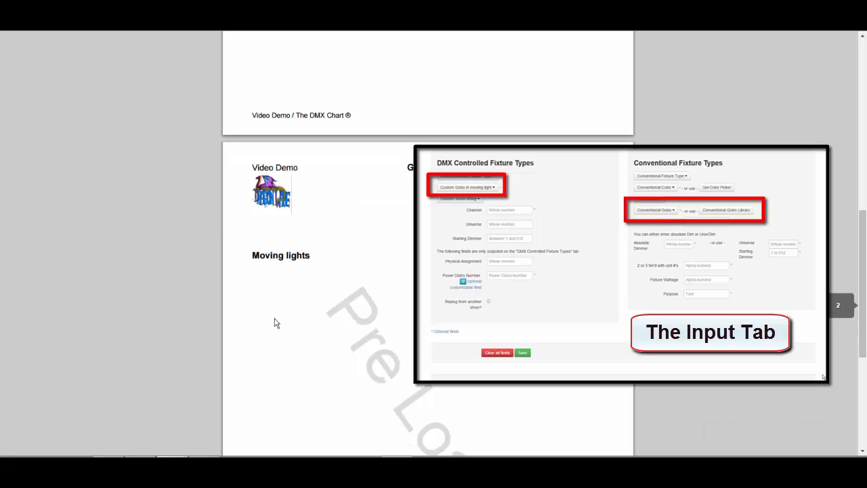
scroll(275, 323, "down", 4)
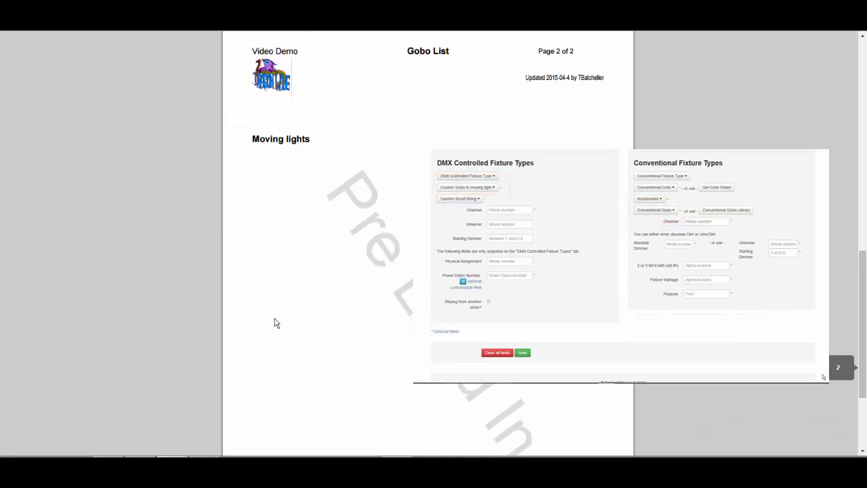
scroll(275, 323, "down", 1)
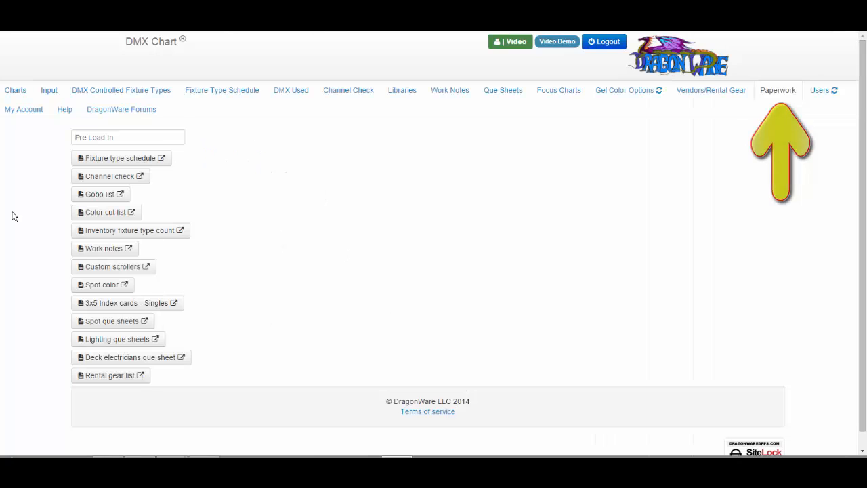
Generate the Color cut list paperwork.
left_click(123, 216)
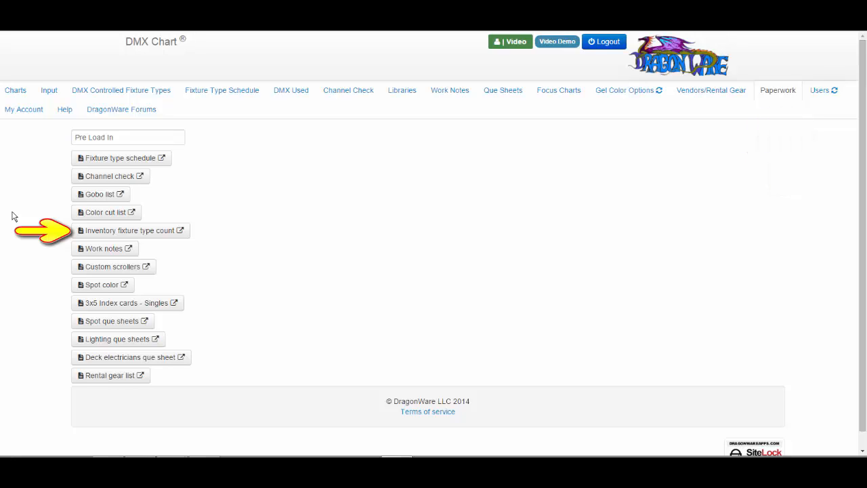
Generate the Inventory fixture type count paperwork.
left_click(161, 236)
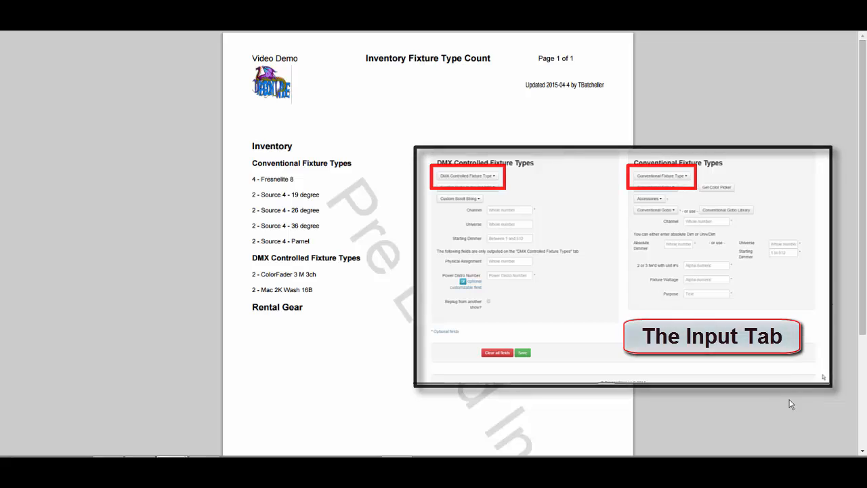
mouse_move(783, 415)
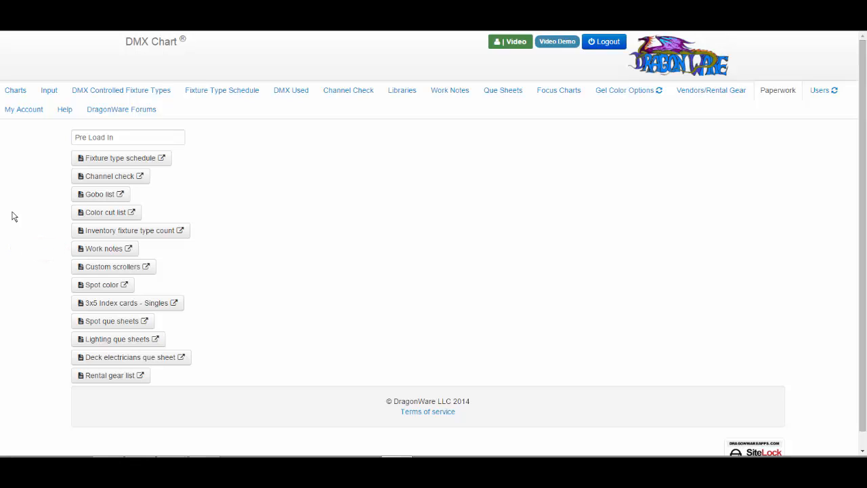
Generate the Work notes paperwork, followed by the Custom scrollers paperwork.
left_click(129, 250)
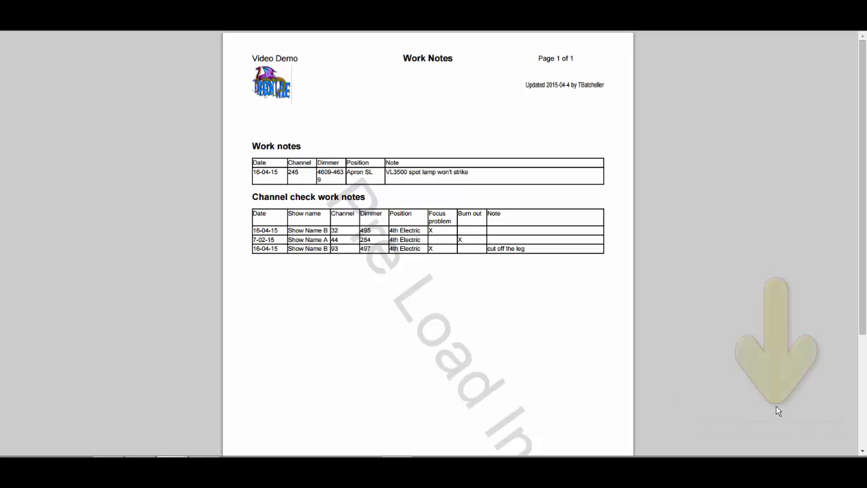
mouse_move(777, 409)
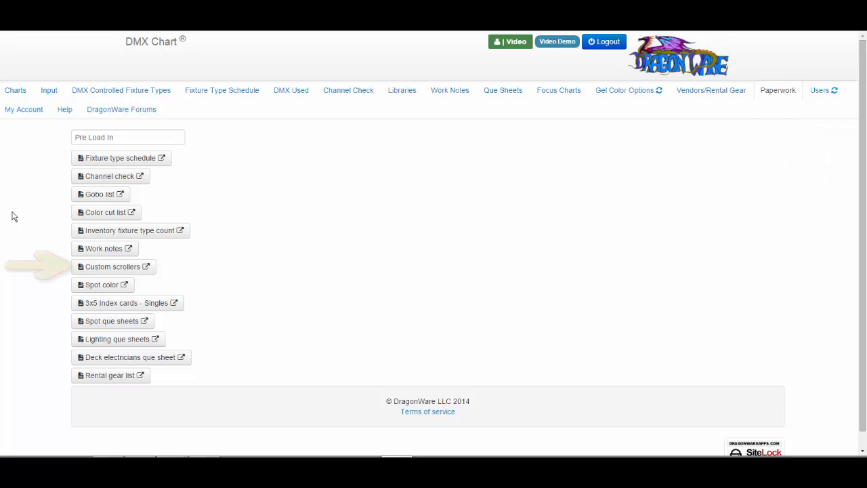
left_click(140, 269)
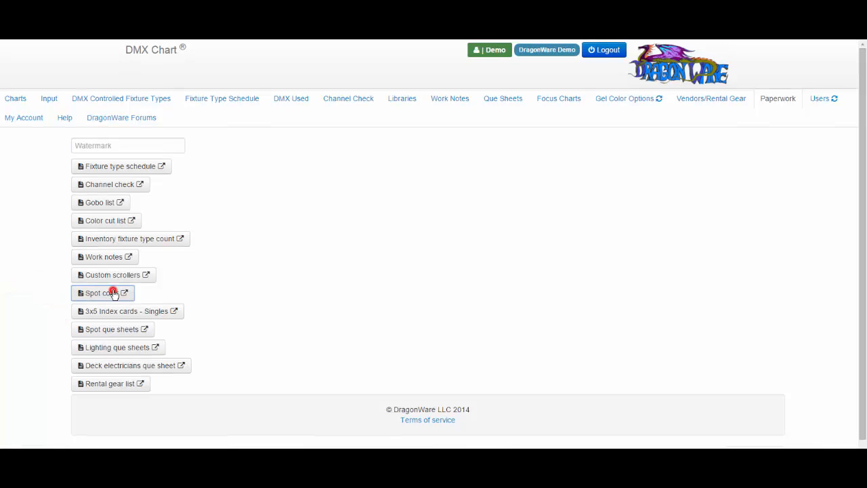
Generate the Spot color paperwork and go to the spot color page for Show Name B.
left_click(114, 293)
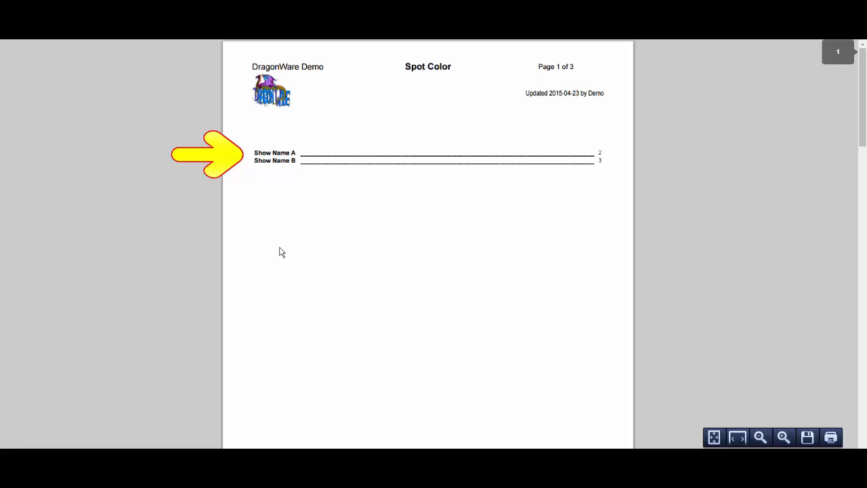
left_click(280, 161)
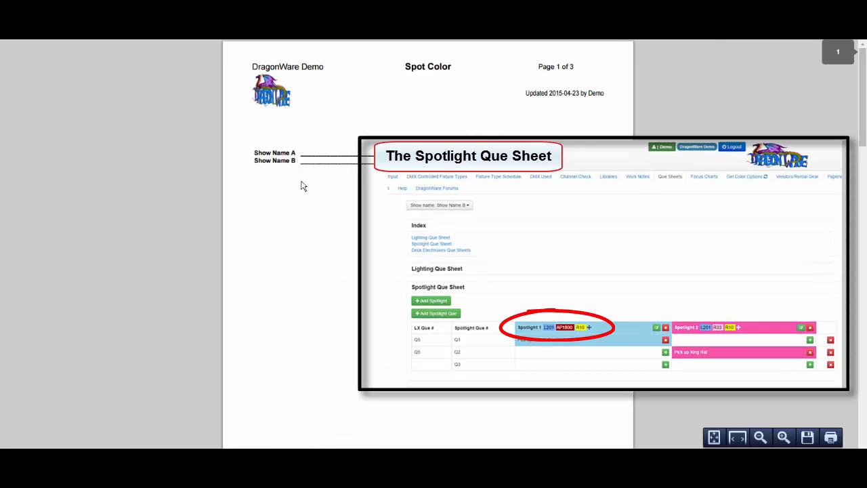
left_click(278, 163)
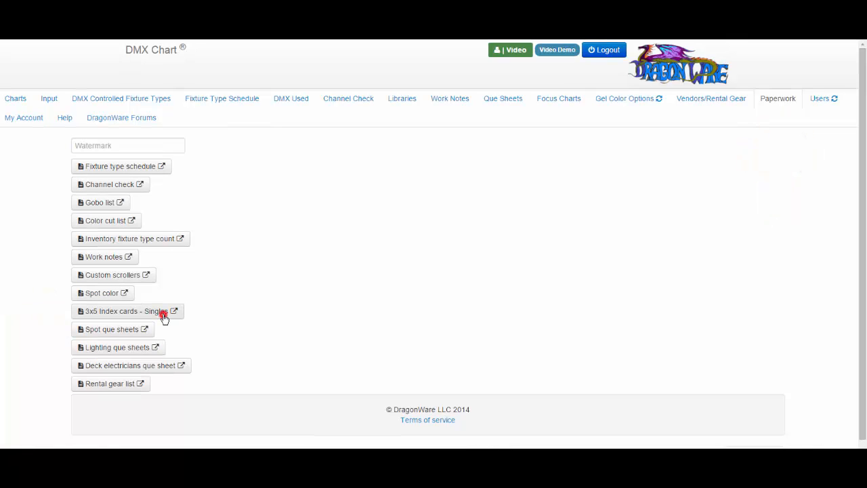
Generate the 3x5 Index cards - Singles and go to the 4th Electric cards for Show Name A.
left_click(165, 310)
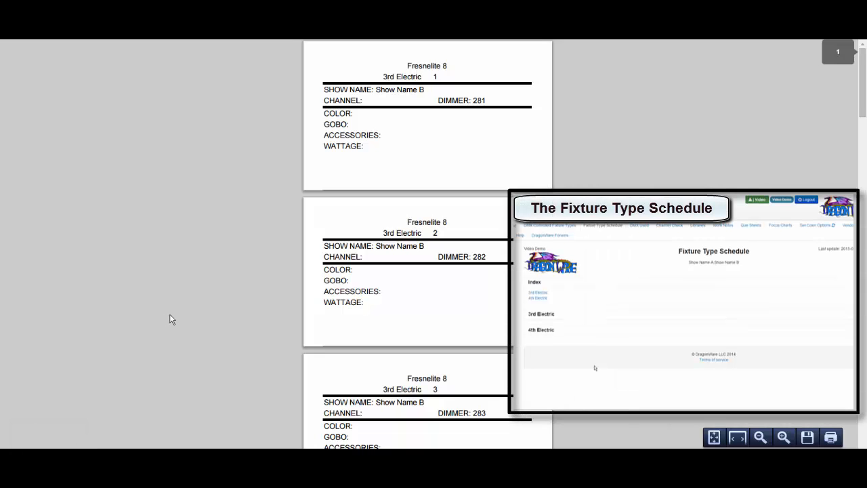
left_click_drag(863, 127, 865, 220)
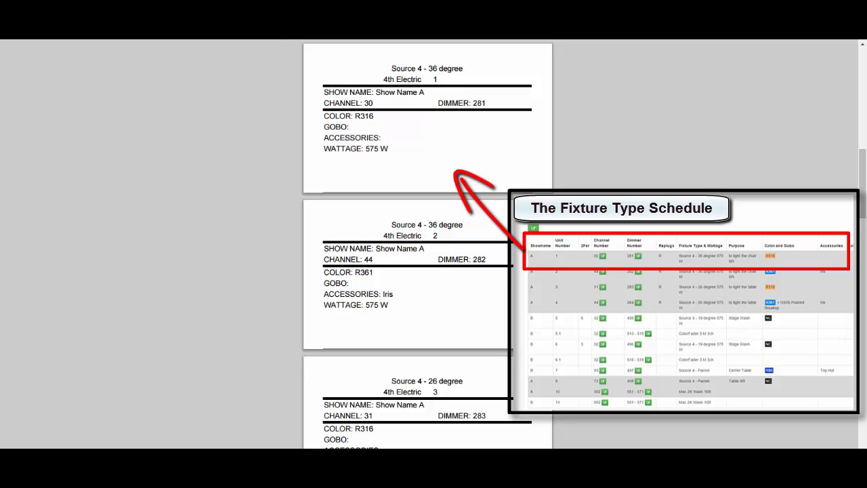
mouse_move(790, 439)
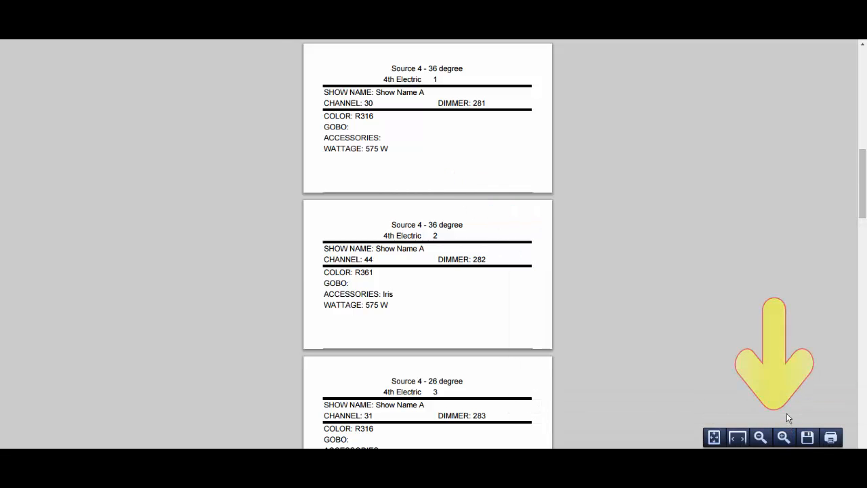
Set the index cards' printing preferences in the system print dialog to Landscape orientation and 3.5 x 5 in paper.
left_click(832, 439)
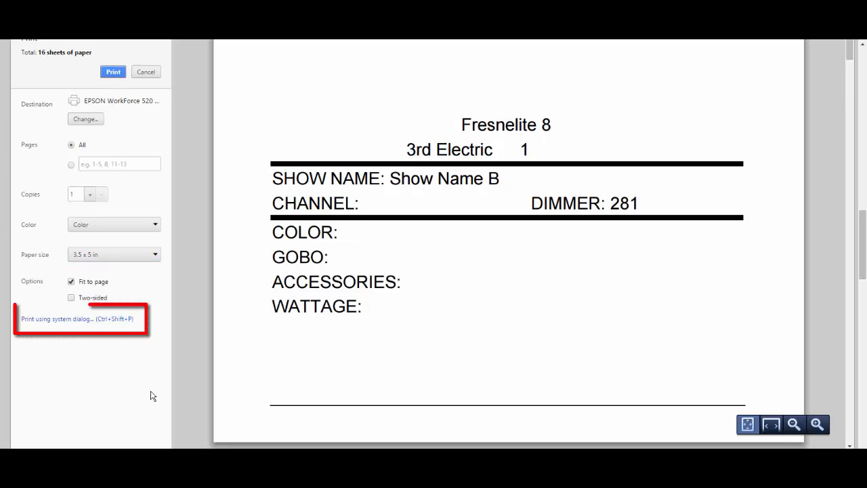
left_click(101, 329)
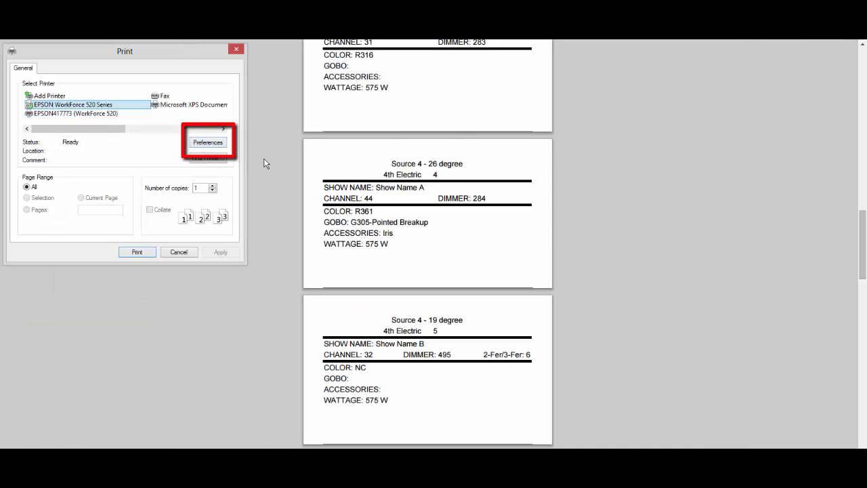
left_click(207, 142)
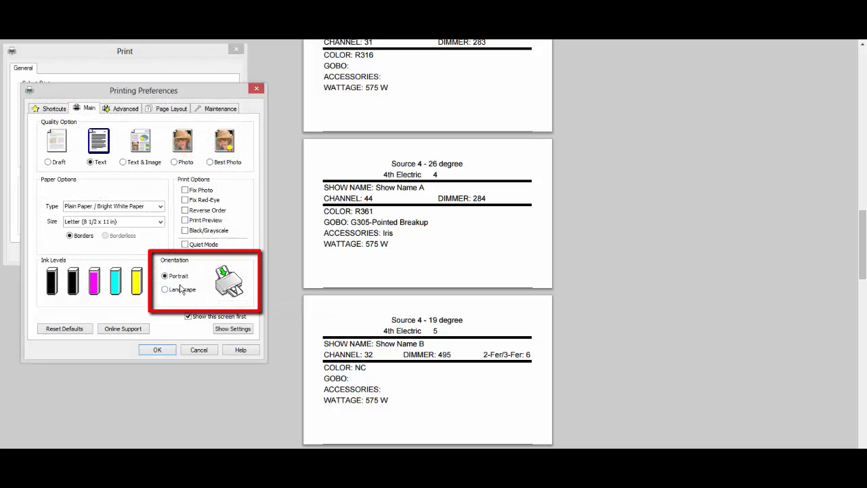
left_click(165, 289)
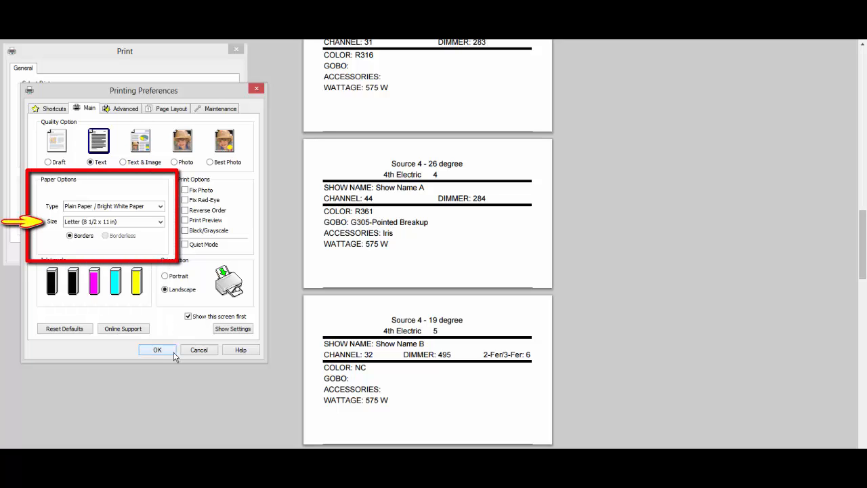
left_click(161, 222)
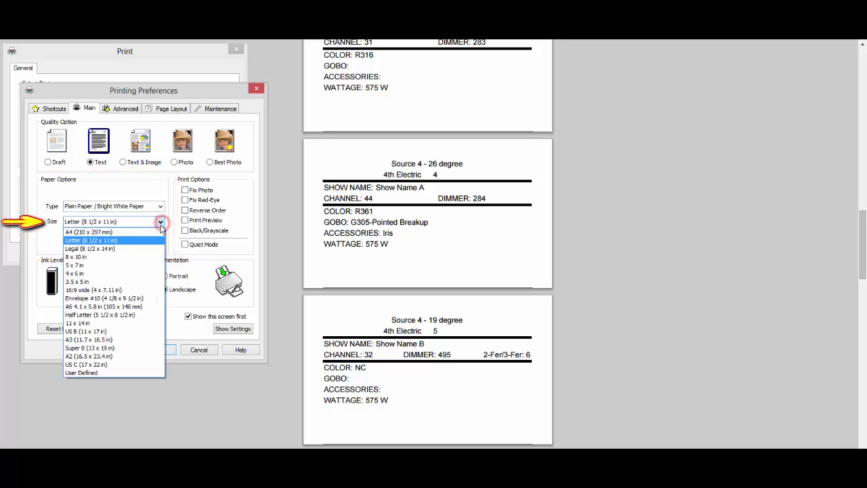
left_click(145, 282)
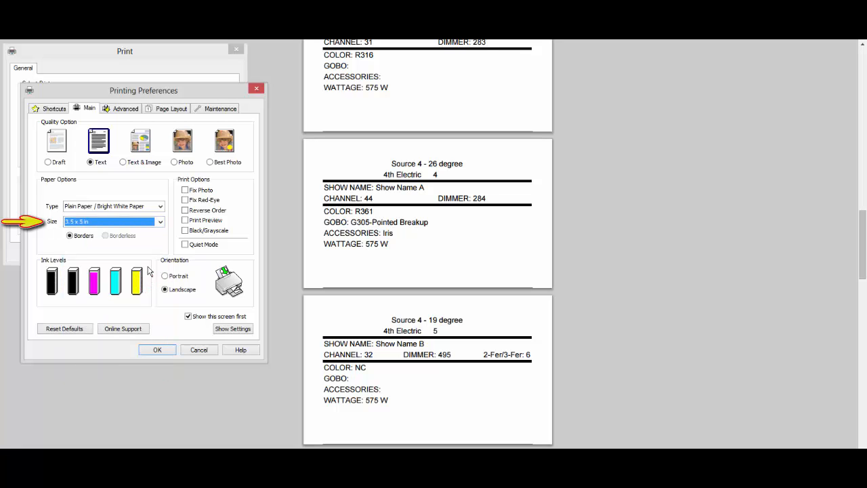
left_click(158, 351)
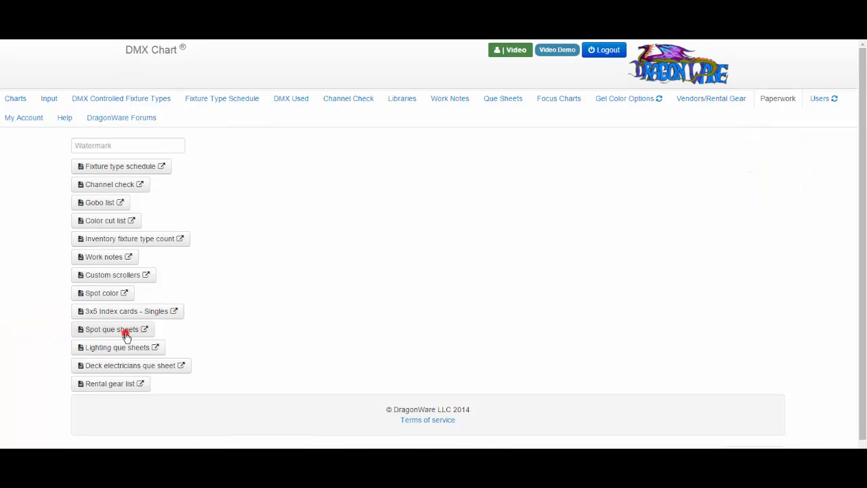
Generate the Spot que sheets and go to the spotlight ques for Show Name A.
left_click(126, 336)
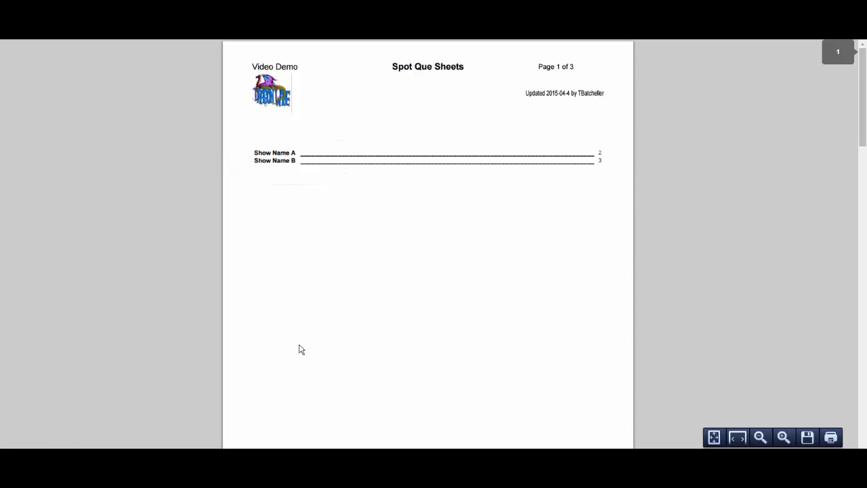
left_click(275, 155)
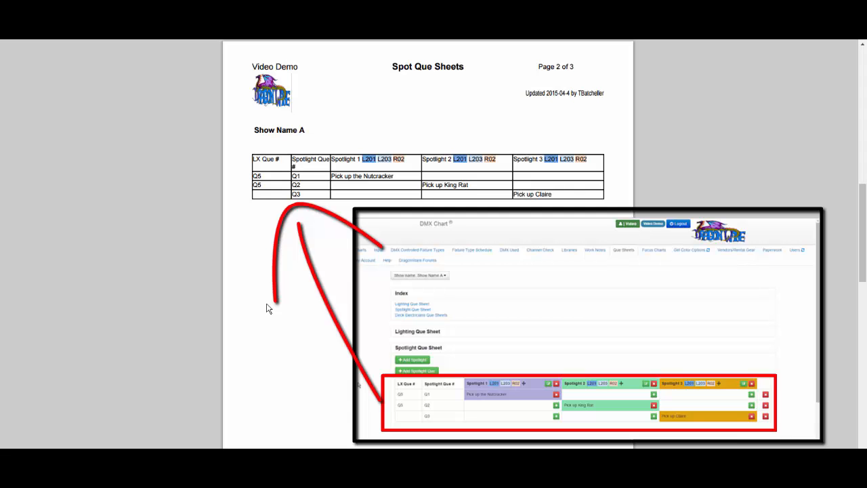
mouse_move(797, 420)
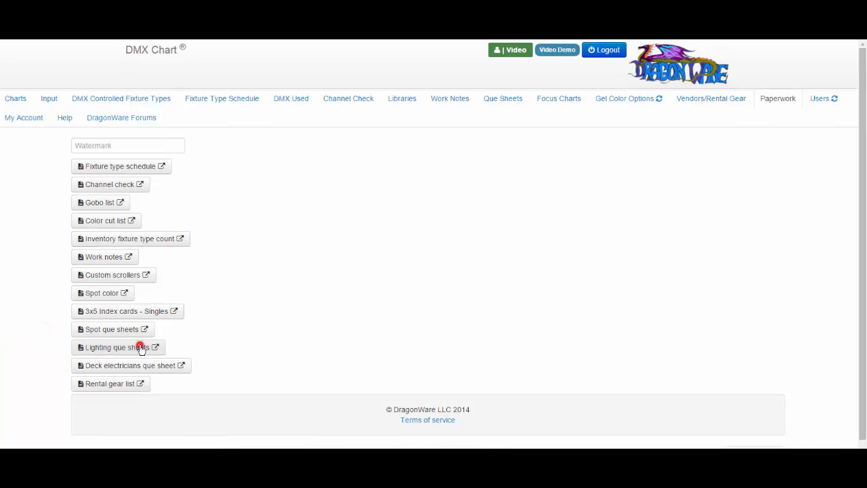
Generate the Lighting que sheets and go to the lighting ques for Show Name A.
left_click(141, 348)
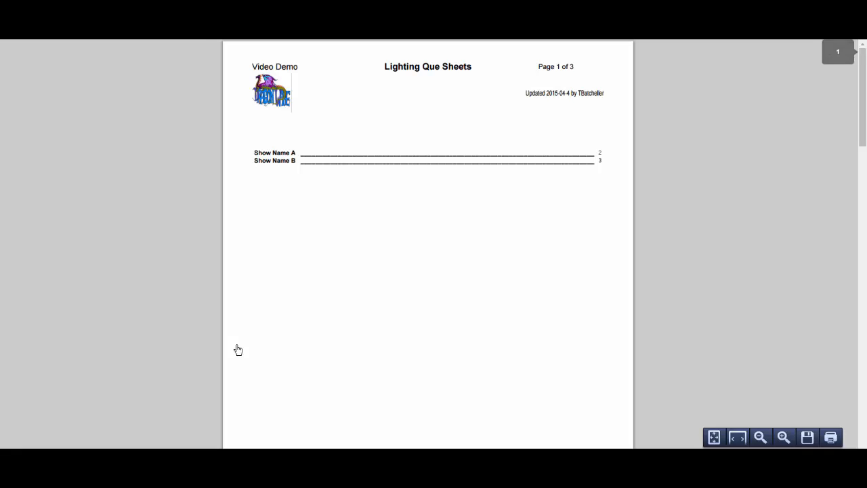
left_click(282, 158)
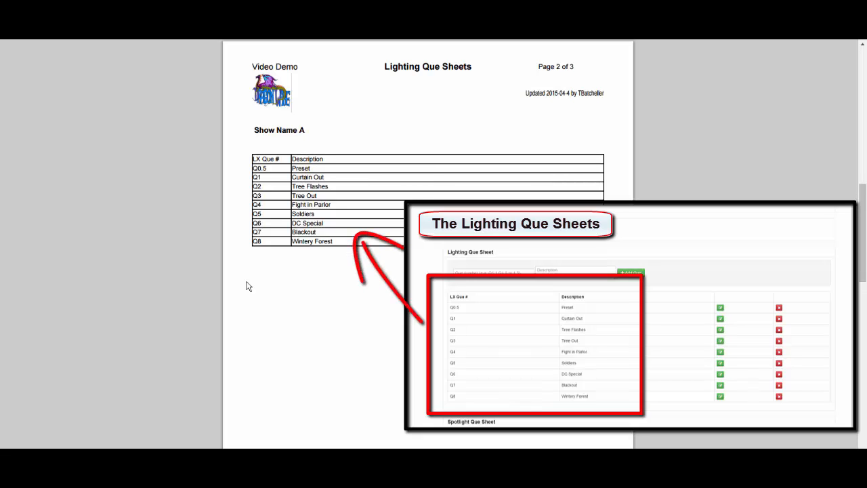
mouse_move(767, 432)
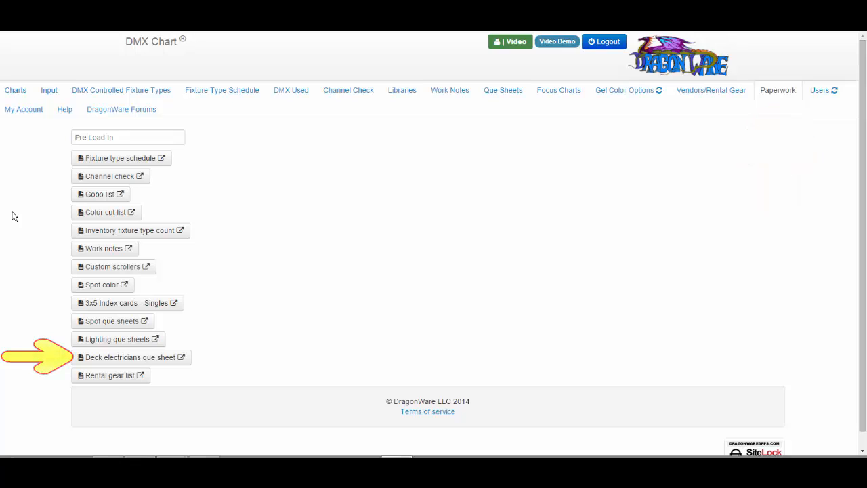
Generate the Deck electricians que sheet and go to the deck ques for Show Name A.
left_click(168, 361)
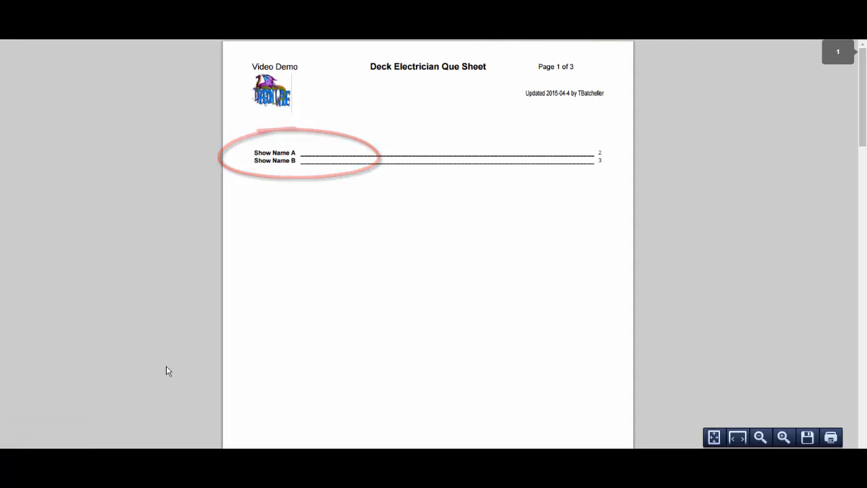
left_click(285, 158)
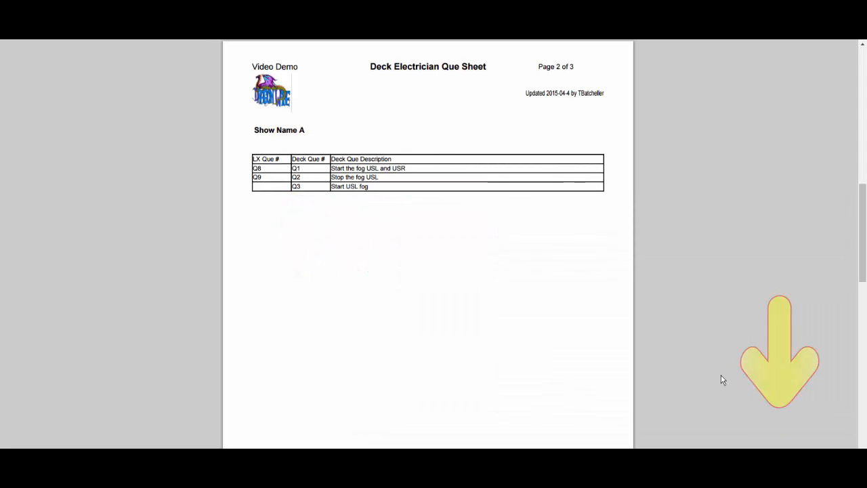
mouse_move(802, 430)
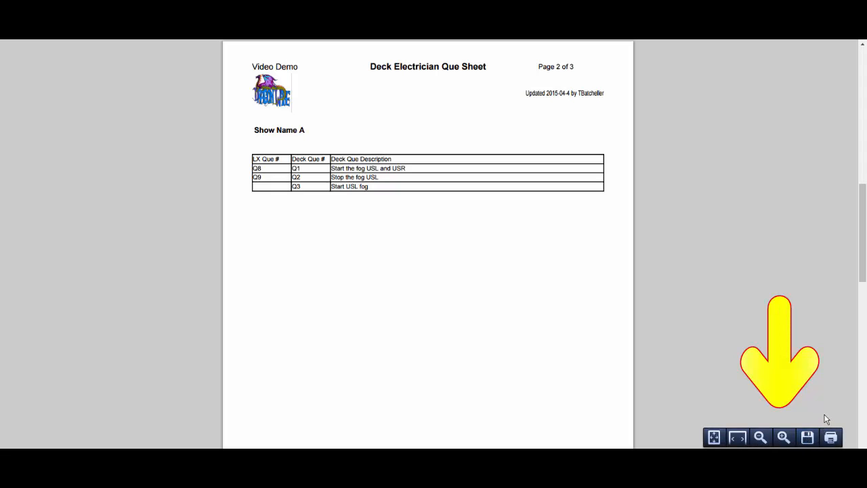